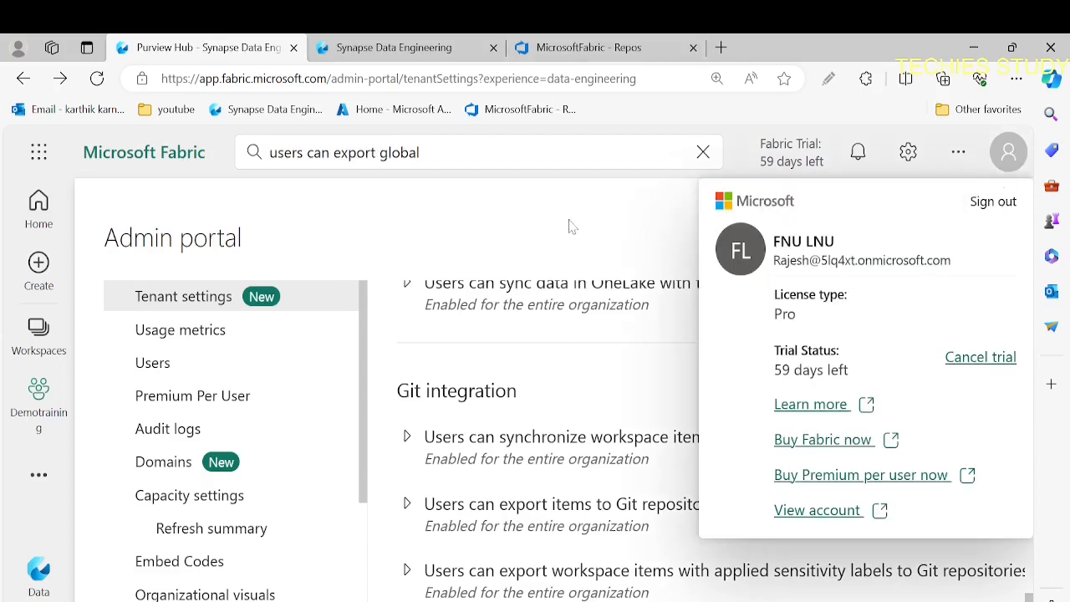
- Switch to the InPrivate window, load dev.azure.com and start free with Azure DevOps to reach the sign-in page
{"action": "left_click", "coordinate": [525, 240]}
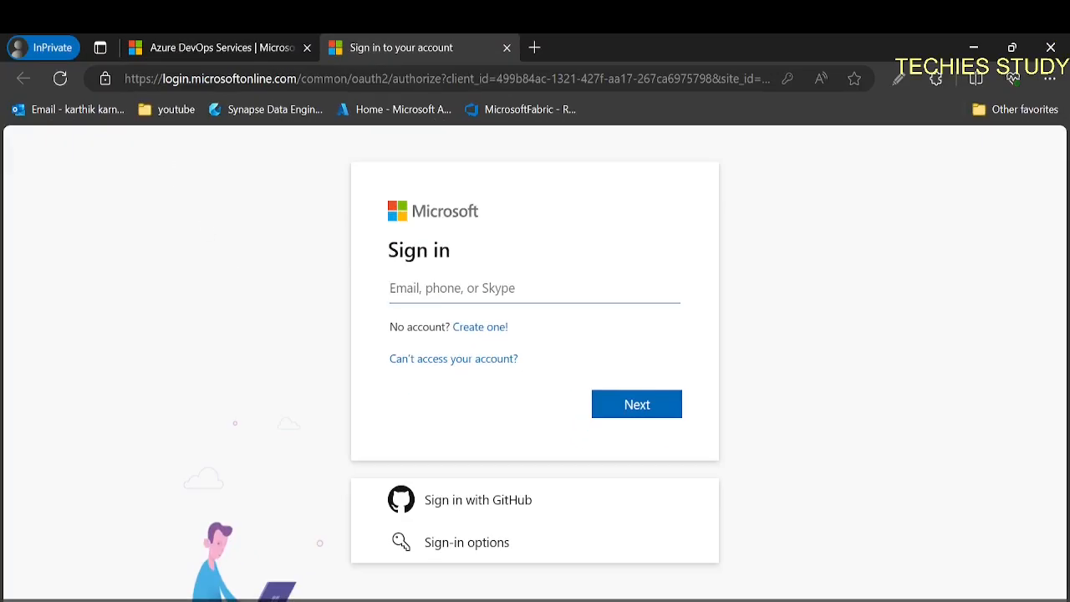
{"action": "left_click", "coordinate": [173, 52]}
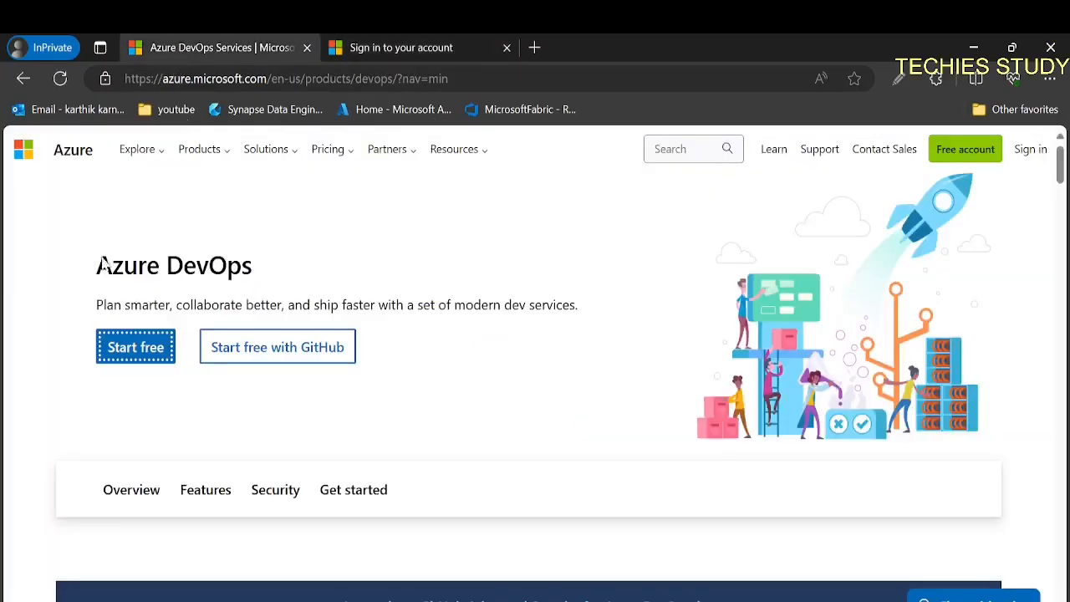
{"action": "left_click", "coordinate": [23, 79]}
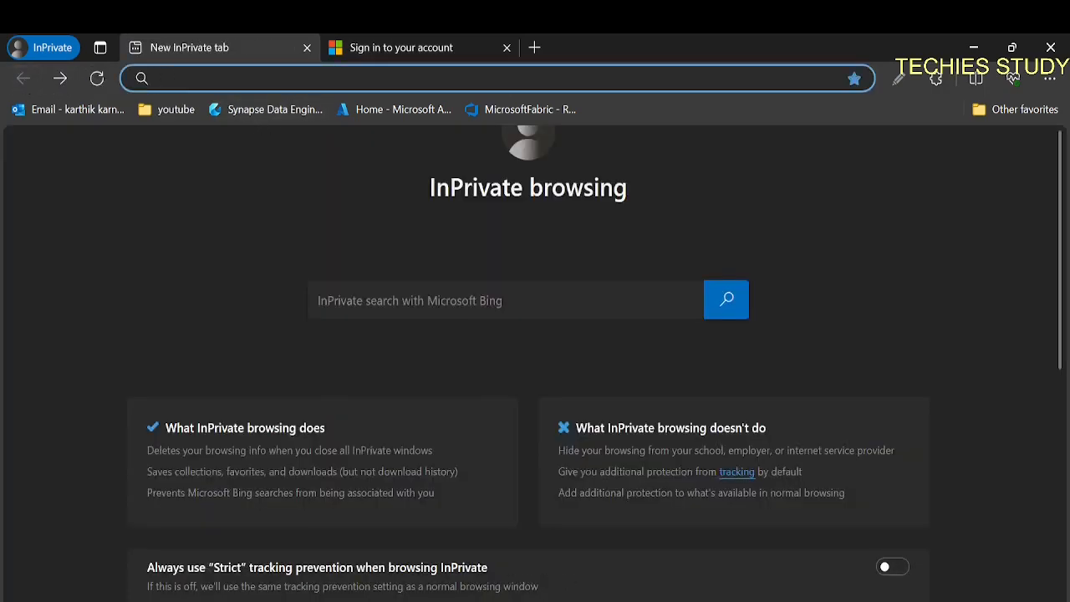
{"action": "type", "text": "dev"}
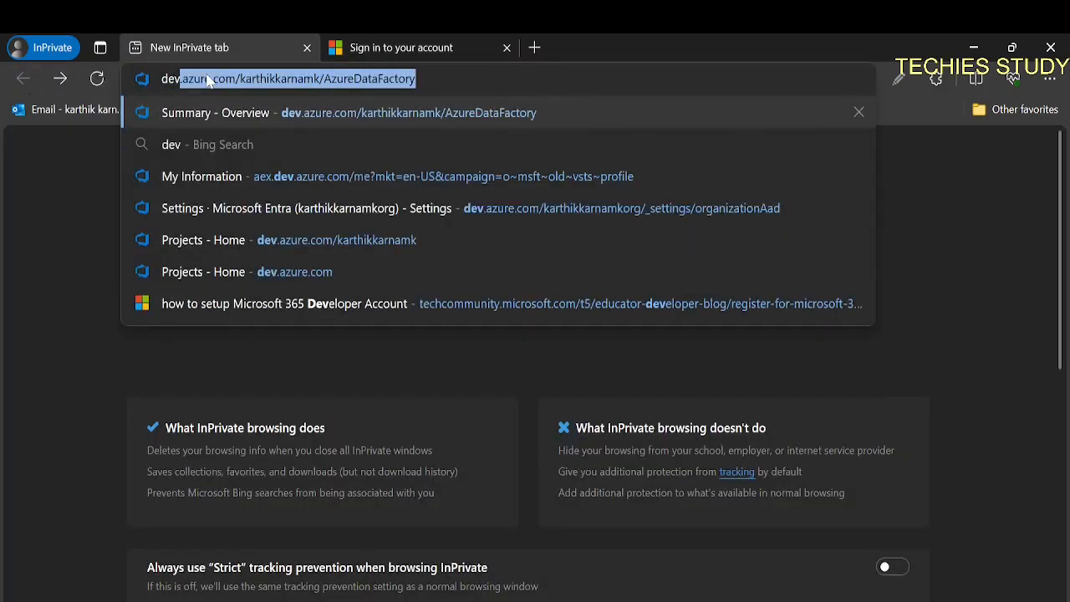
{"action": "type", "text": "."}
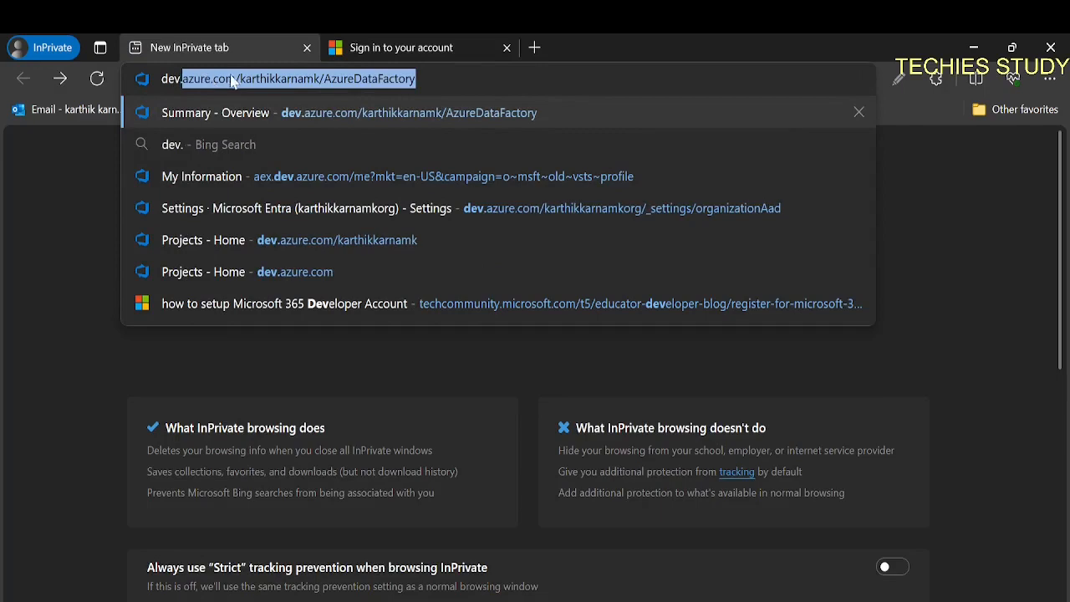
{"action": "left_click", "coordinate": [233, 79]}
{"action": "key", "text": "shift+End"}
{"action": "key", "text": "Delete"}
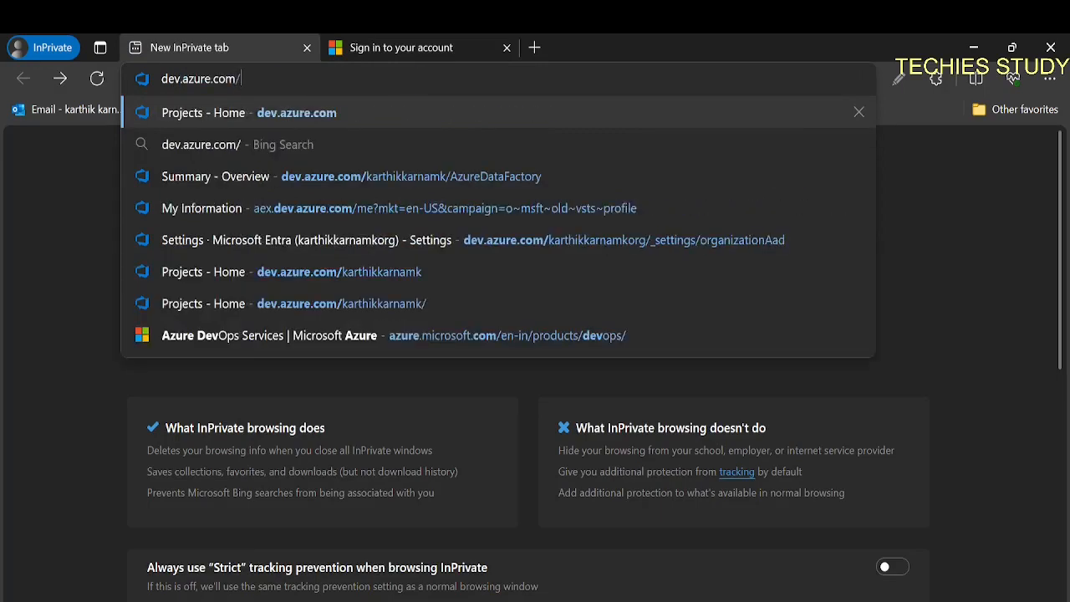
{"action": "key", "text": "Return"}
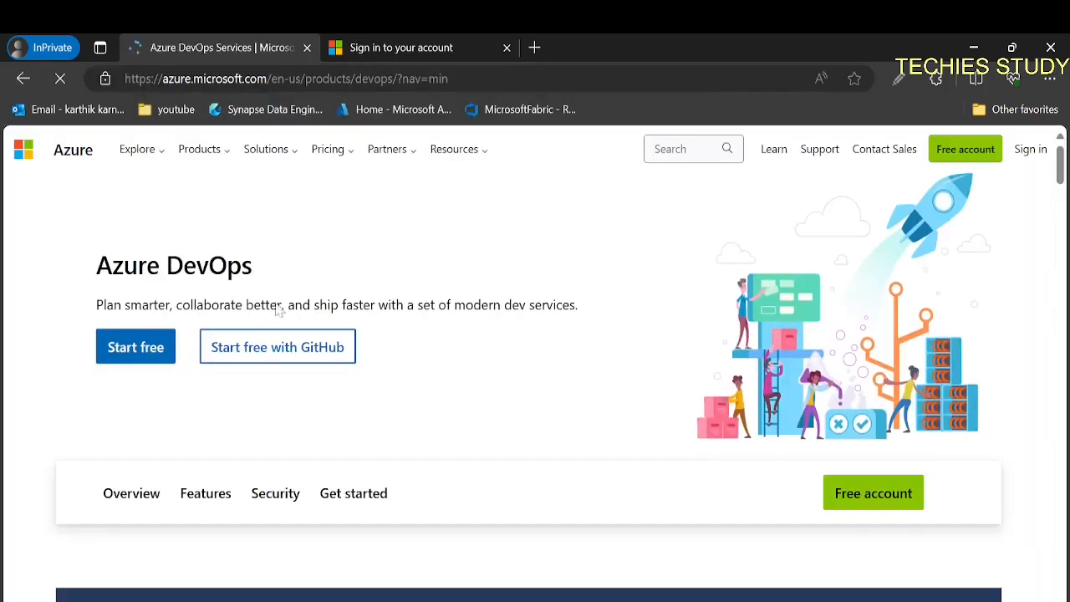
{"action": "left_click", "coordinate": [137, 350]}
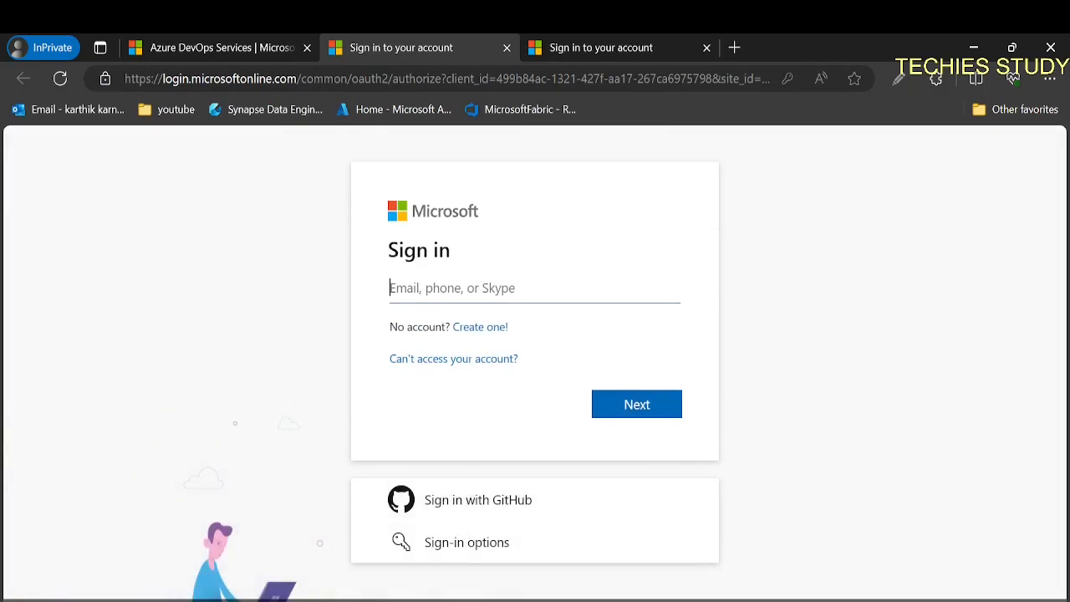
- Switch back to the Fabric browser window and open the MSFabricT organization's project list in Azure DevOps
{"action": "mouse_move", "coordinate": [556, 601]}
{"action": "left_click", "coordinate": [499, 579]}
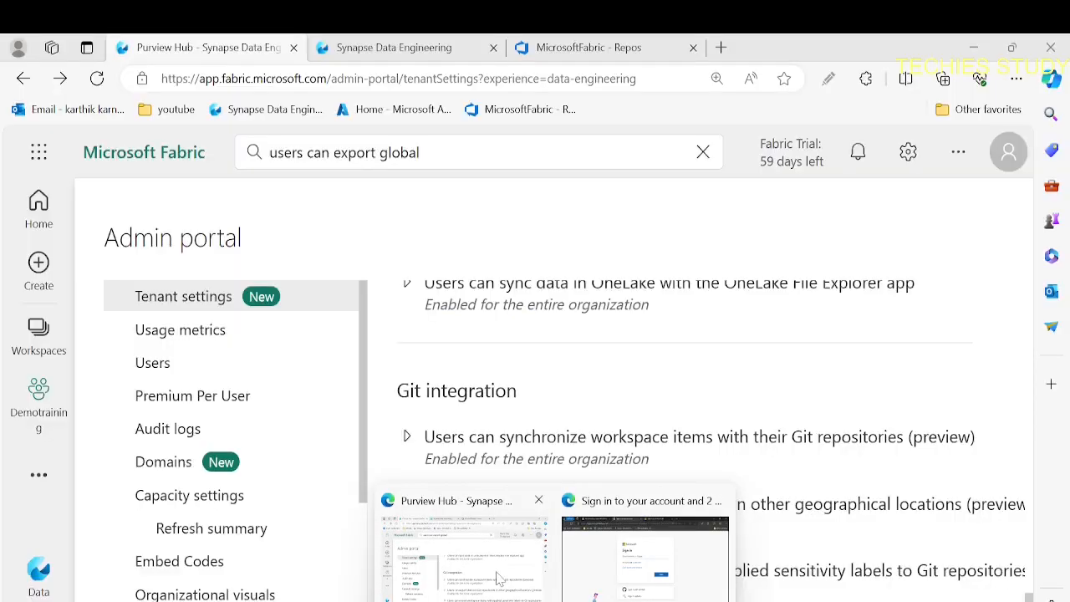
{"action": "left_click", "coordinate": [590, 48]}
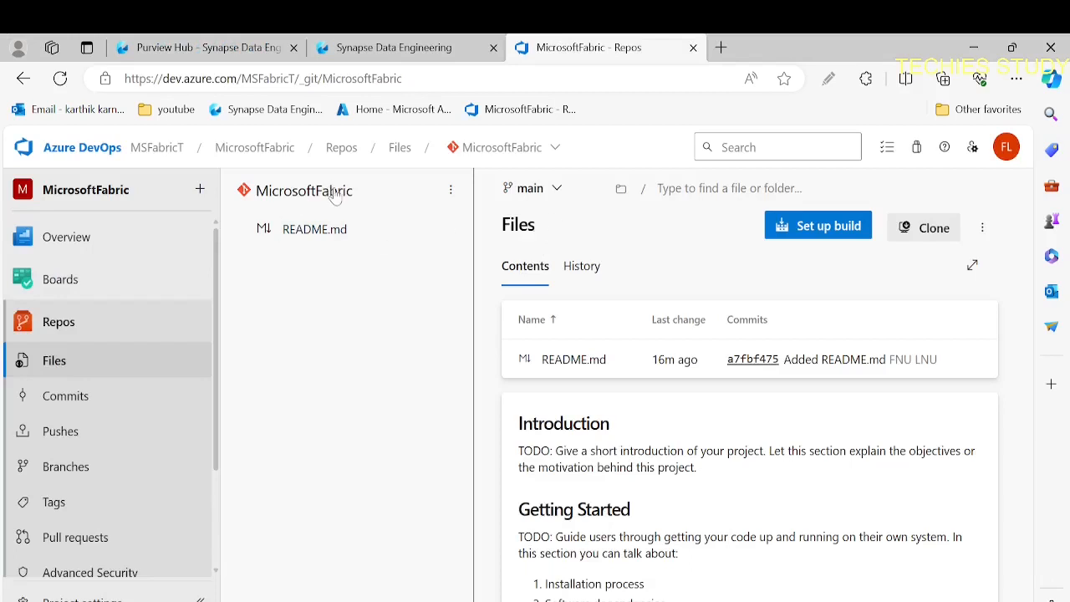
{"action": "left_click", "coordinate": [157, 148]}
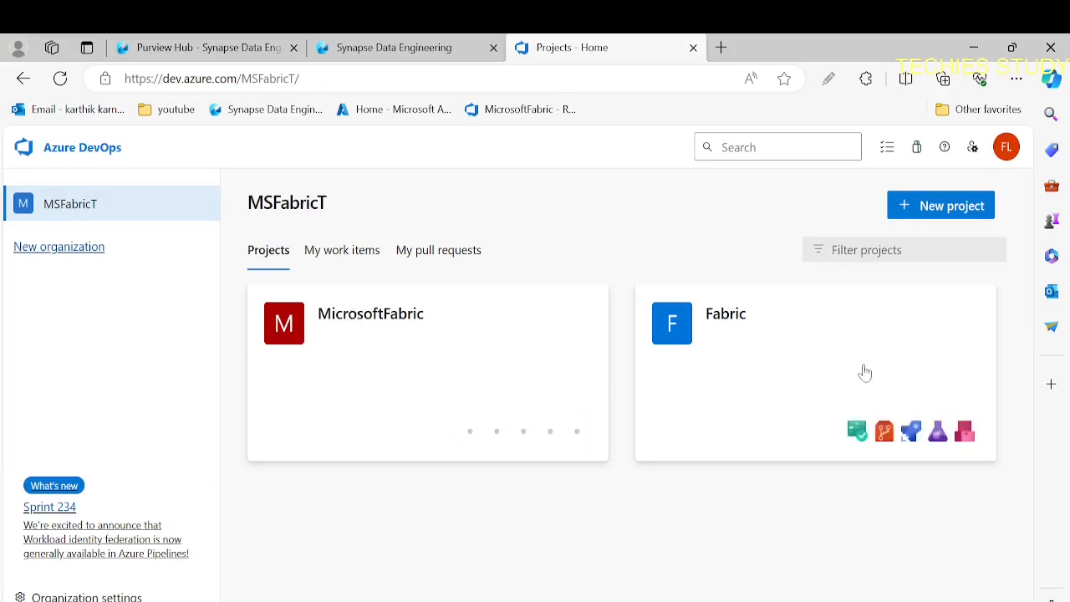
- Return to the Fabric admin portal page and open the Demotraining workspace
{"action": "left_click", "coordinate": [234, 41]}
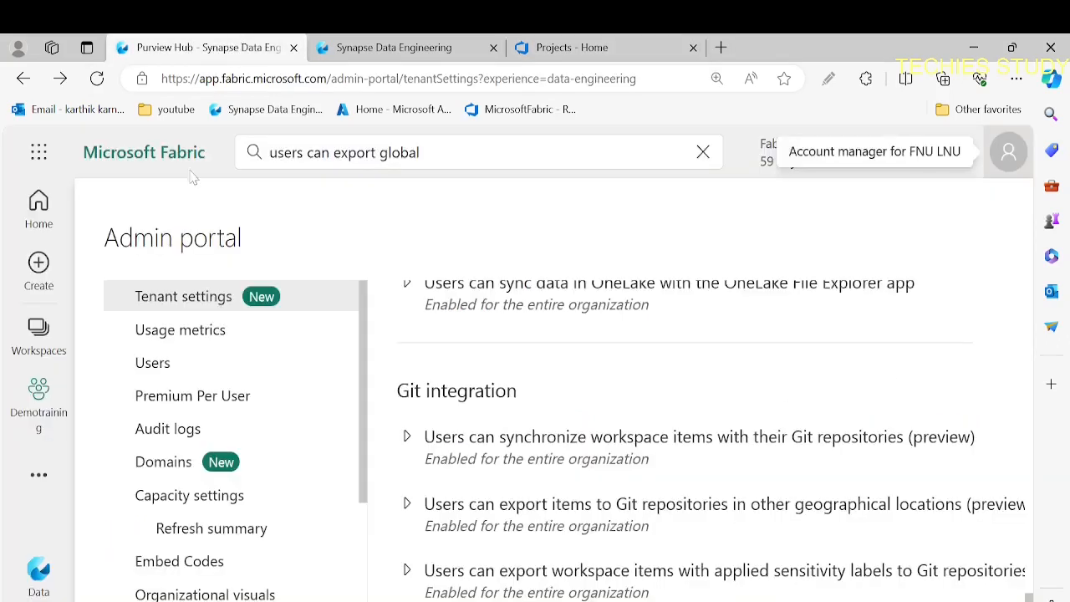
{"action": "left_click", "coordinate": [39, 334]}
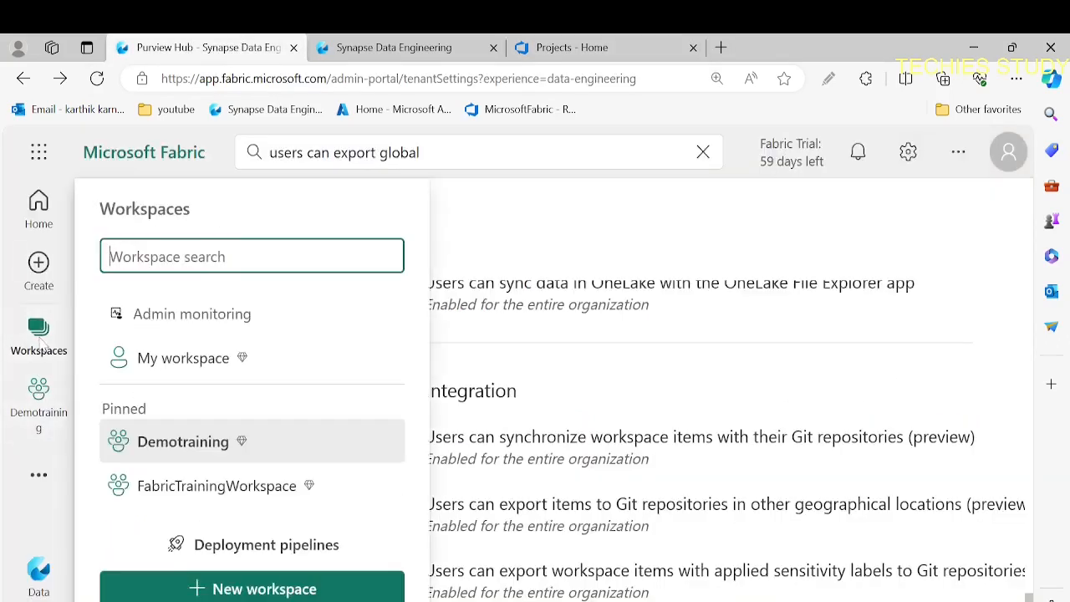
{"action": "left_click", "coordinate": [210, 443]}
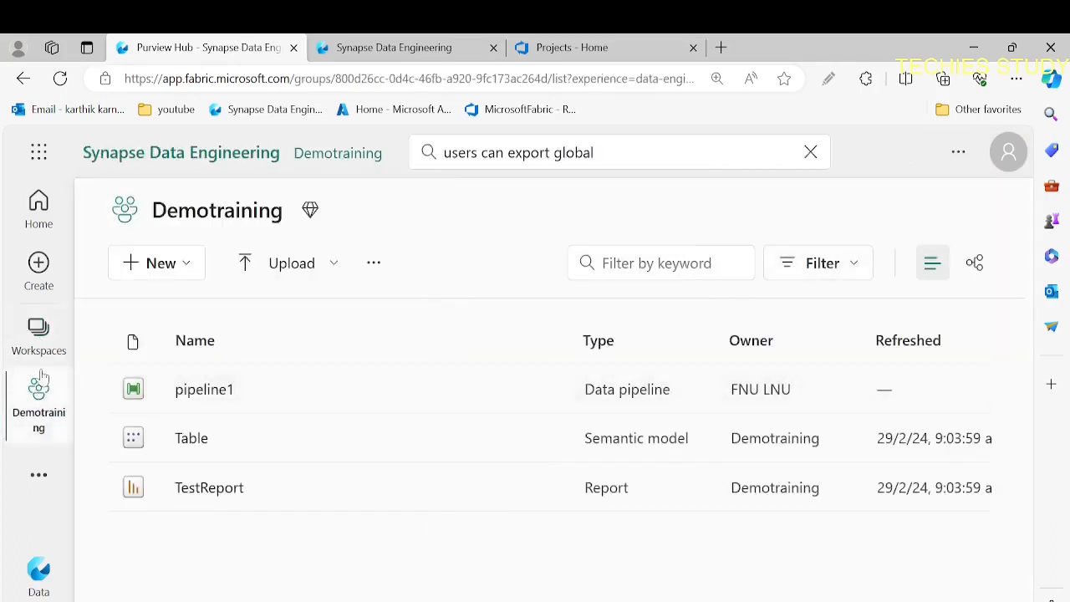
{"action": "left_click", "coordinate": [31, 344]}
- Open the details of the "Unable to connect to Git branch" entry in the Fabric notifications
{"action": "left_click", "coordinate": [956, 162]}
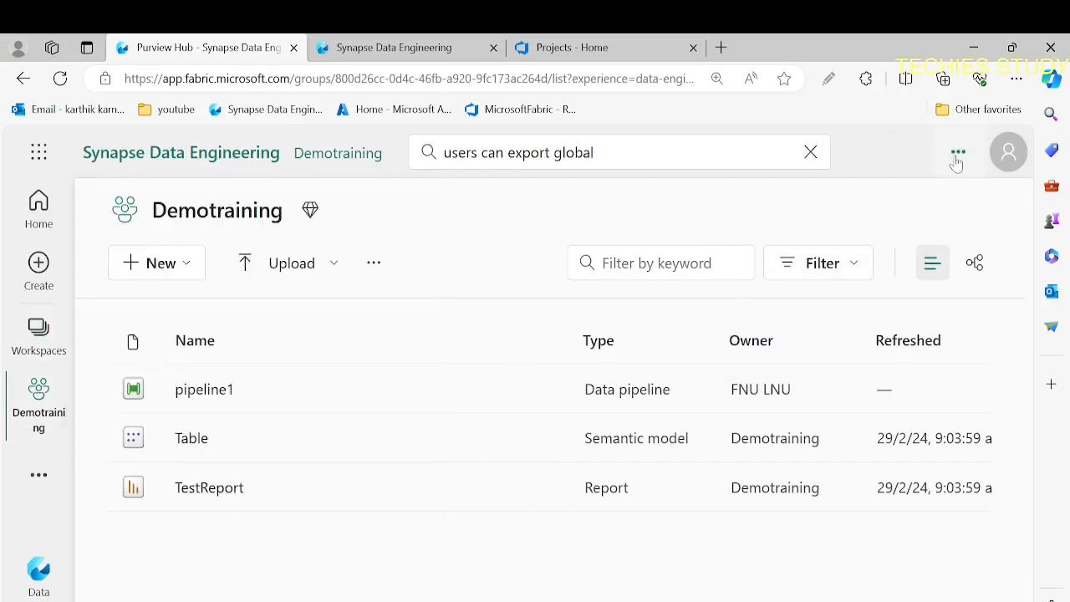
{"action": "left_click", "coordinate": [958, 167]}
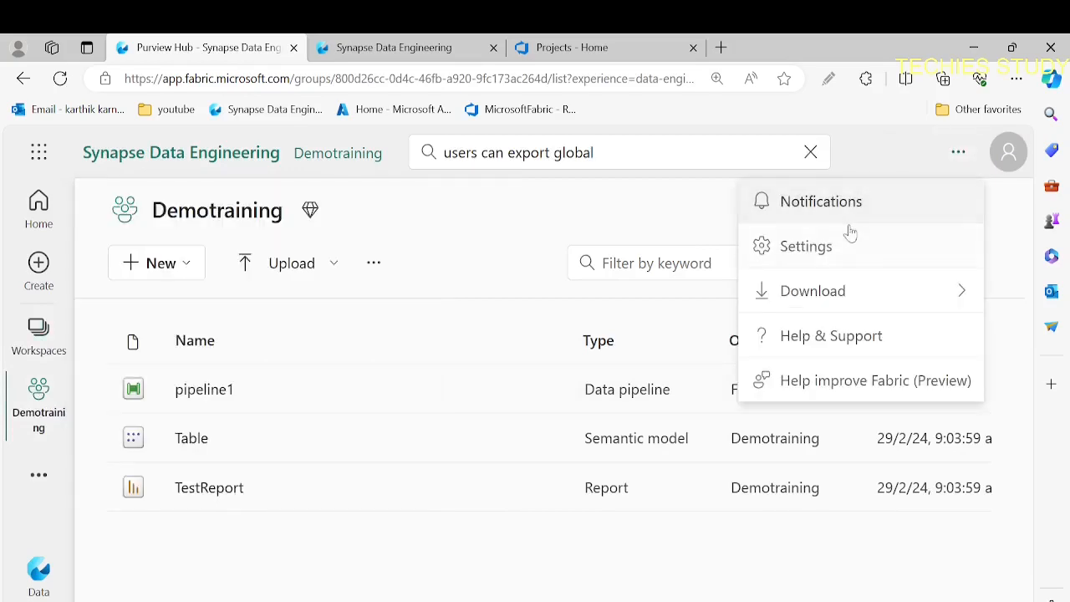
{"action": "left_click", "coordinate": [837, 211]}
{"action": "scroll", "coordinate": [872, 368], "scroll_direction": "down", "scroll_amount": 5}
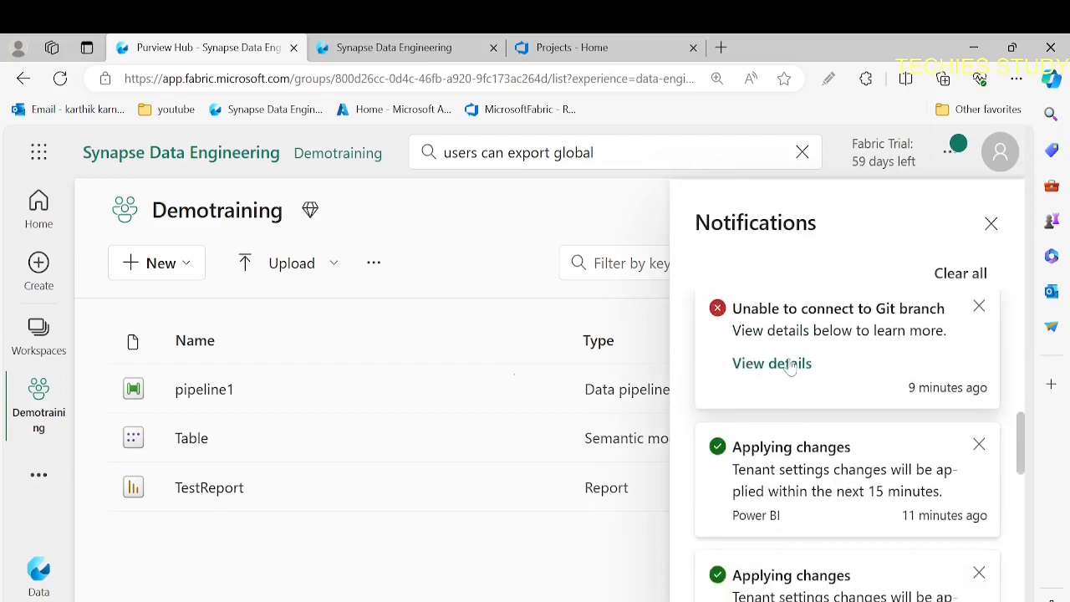
{"action": "left_click", "coordinate": [772, 364]}
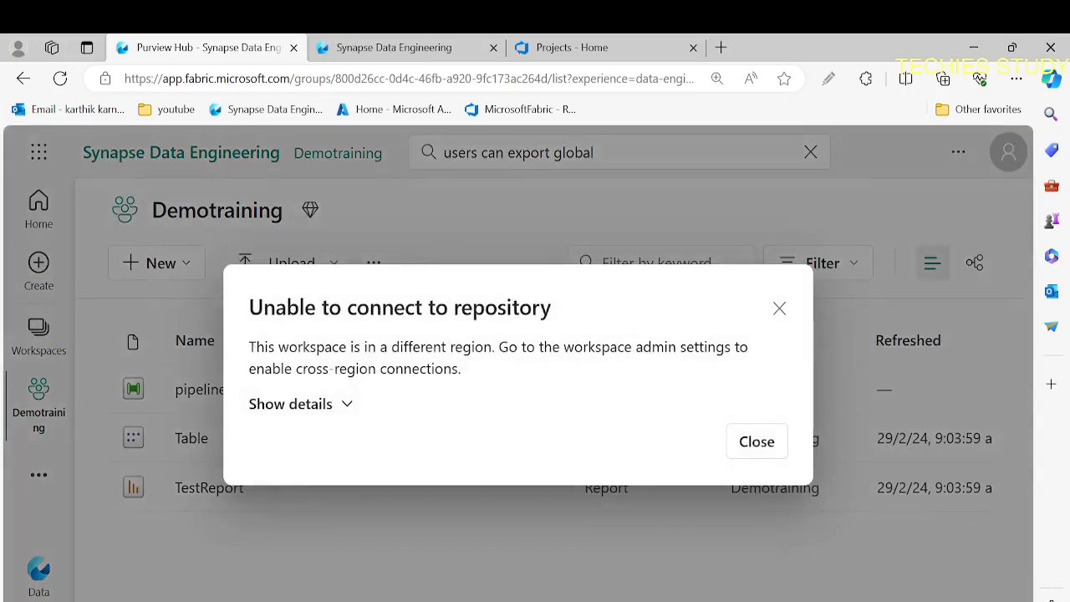
- Read the explanation in the repository connection error and close the message
{"action": "left_click_drag", "start_coordinate": [248, 347], "coordinate": [758, 350]}
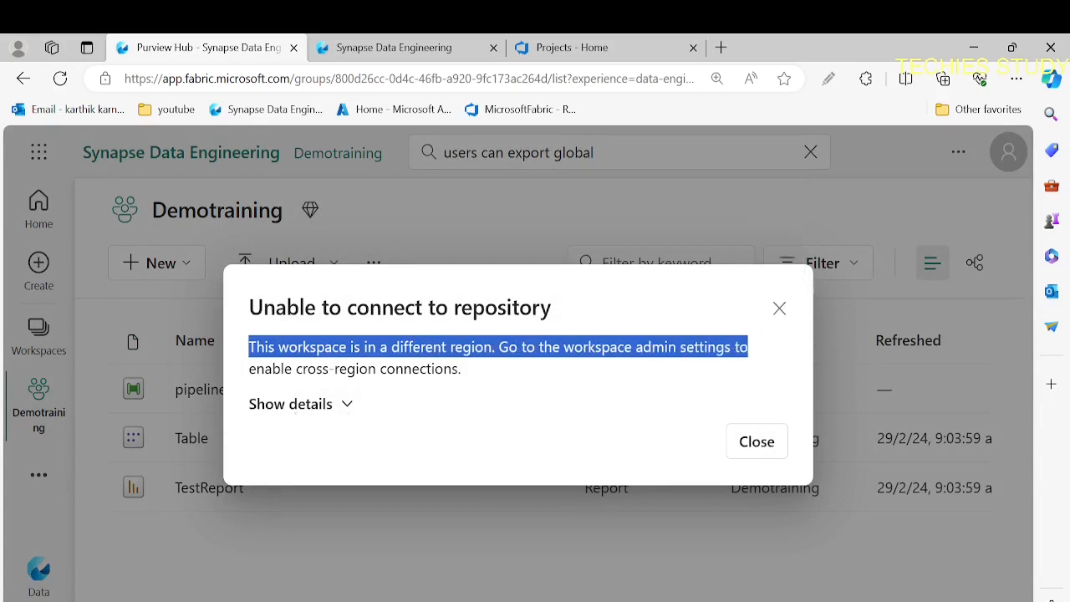
{"action": "left_click_drag", "start_coordinate": [249, 369], "coordinate": [528, 376]}
{"action": "left_click", "coordinate": [333, 371]}
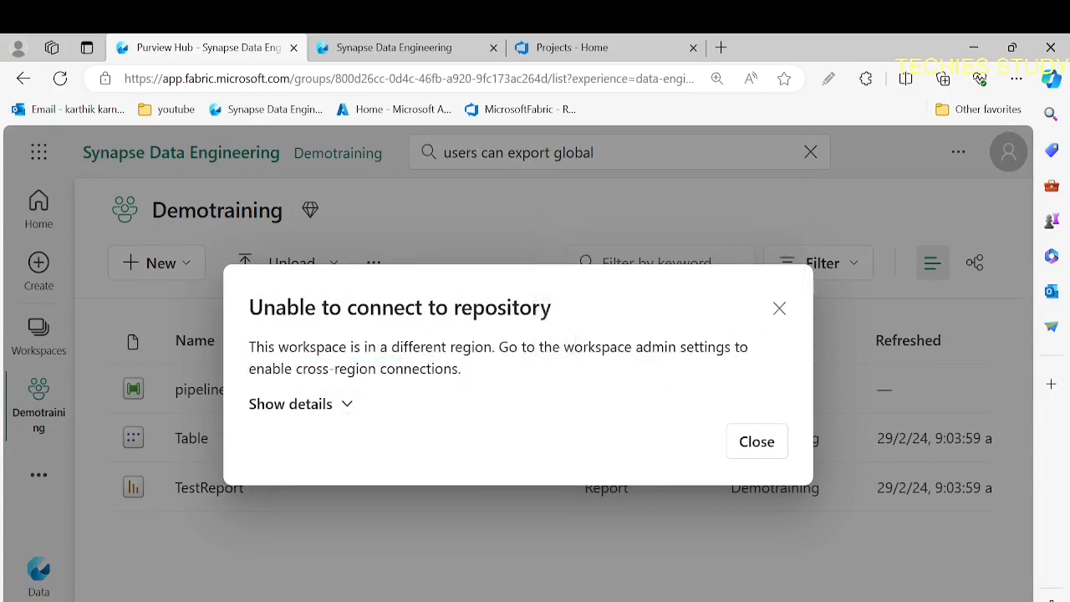
{"action": "left_click_drag", "start_coordinate": [249, 347], "coordinate": [493, 368]}
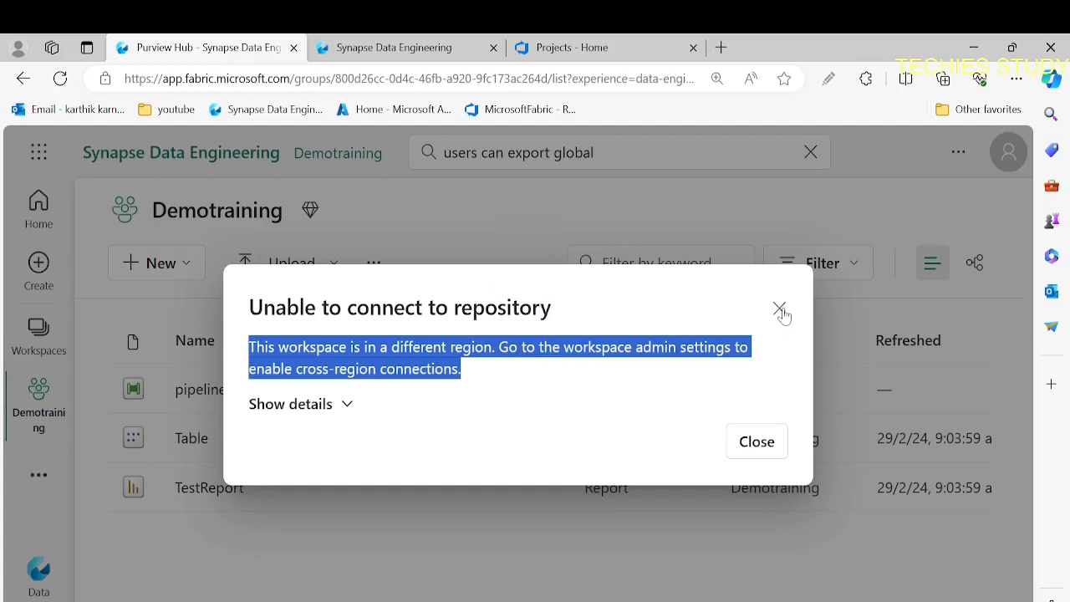
{"action": "left_click", "coordinate": [650, 441]}
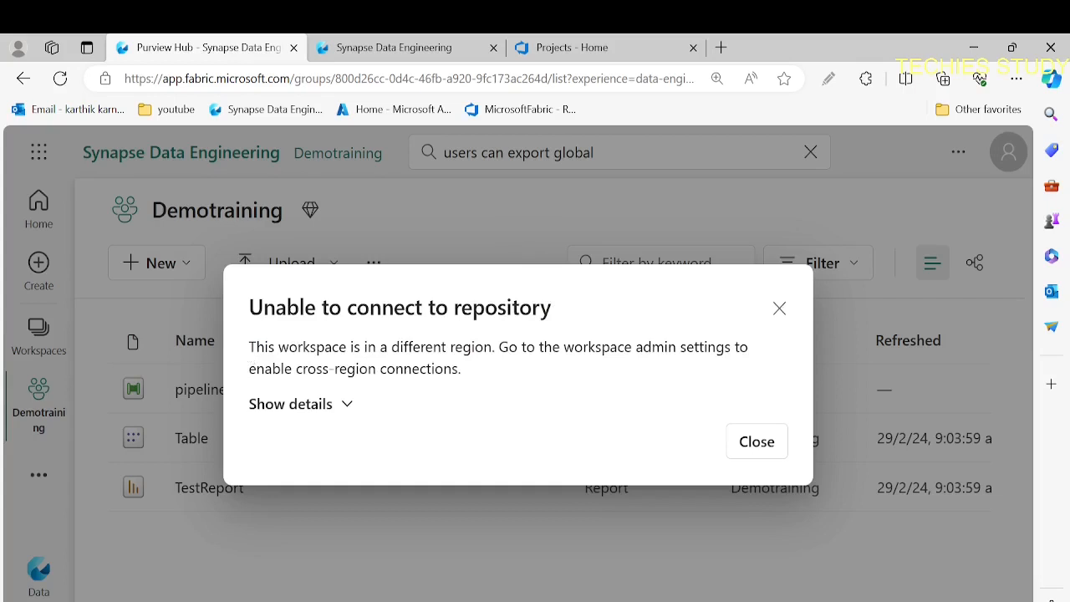
{"action": "left_click_drag", "start_coordinate": [250, 346], "coordinate": [492, 398]}
{"action": "left_click", "coordinate": [487, 427]}
{"action": "left_click", "coordinate": [781, 310]}
- Open the Fabric admin portal's tenant settings from the Demotraining workspace
{"action": "left_click", "coordinate": [958, 154]}
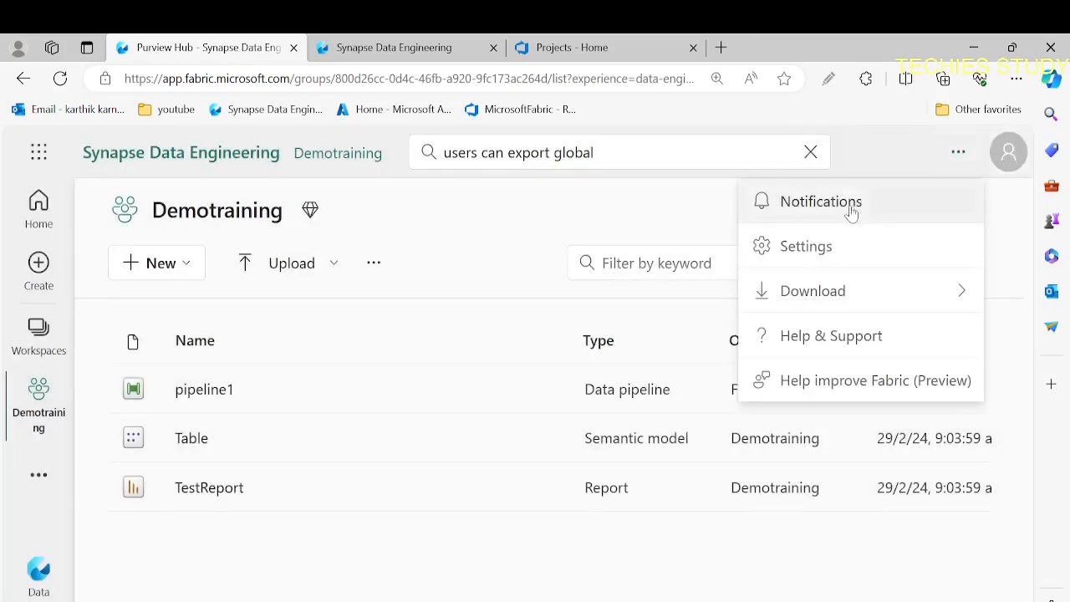
{"action": "left_click", "coordinate": [810, 246]}
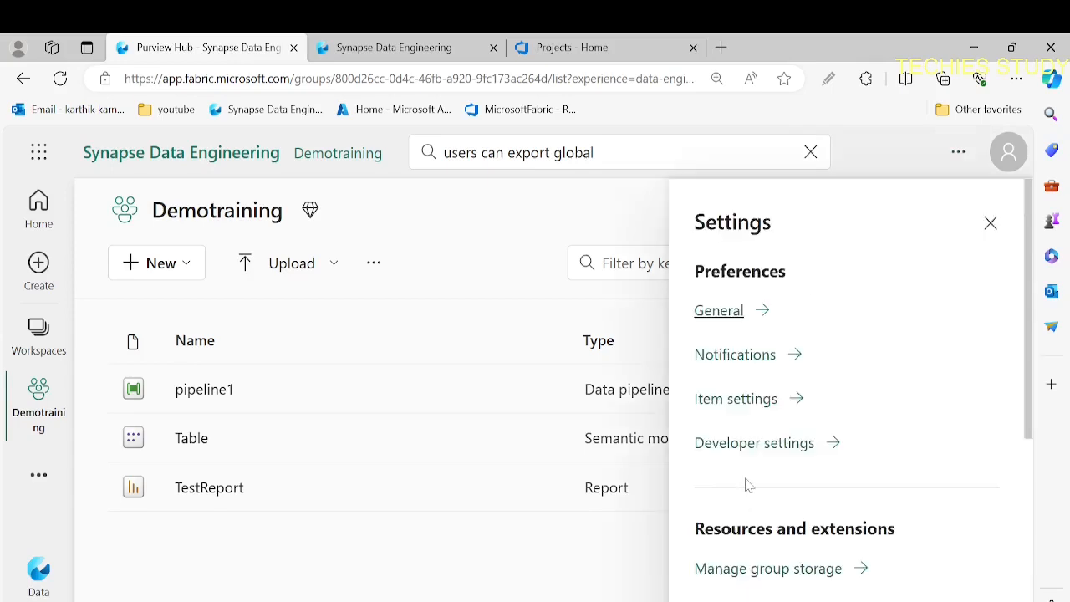
{"action": "key", "text": "ctrl+plus"}
{"action": "scroll", "coordinate": [748, 485], "scroll_direction": "down", "scroll_amount": 5}
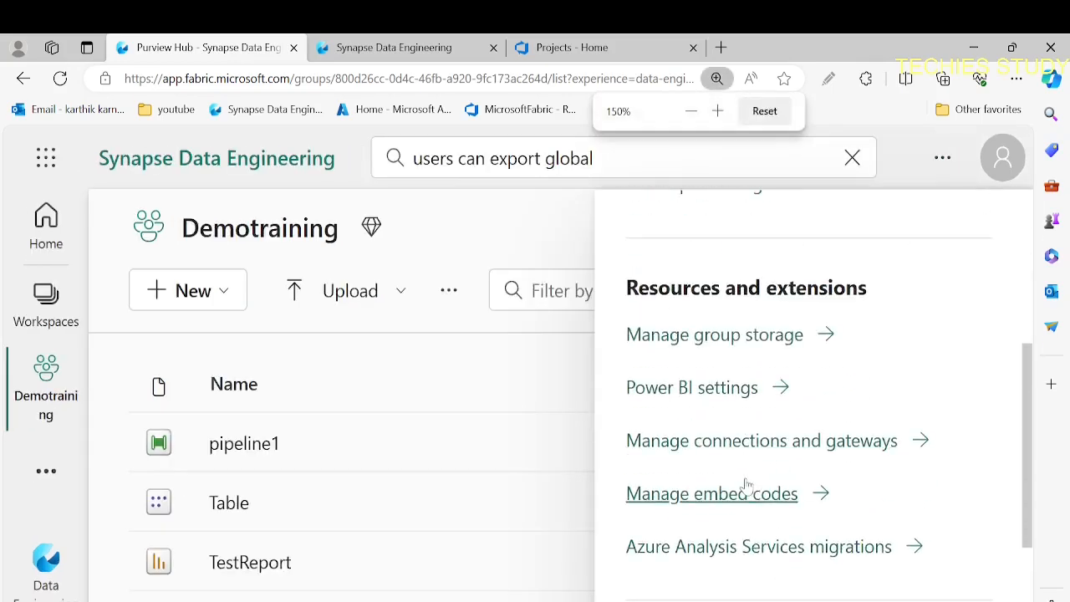
{"action": "left_click", "coordinate": [679, 546]}
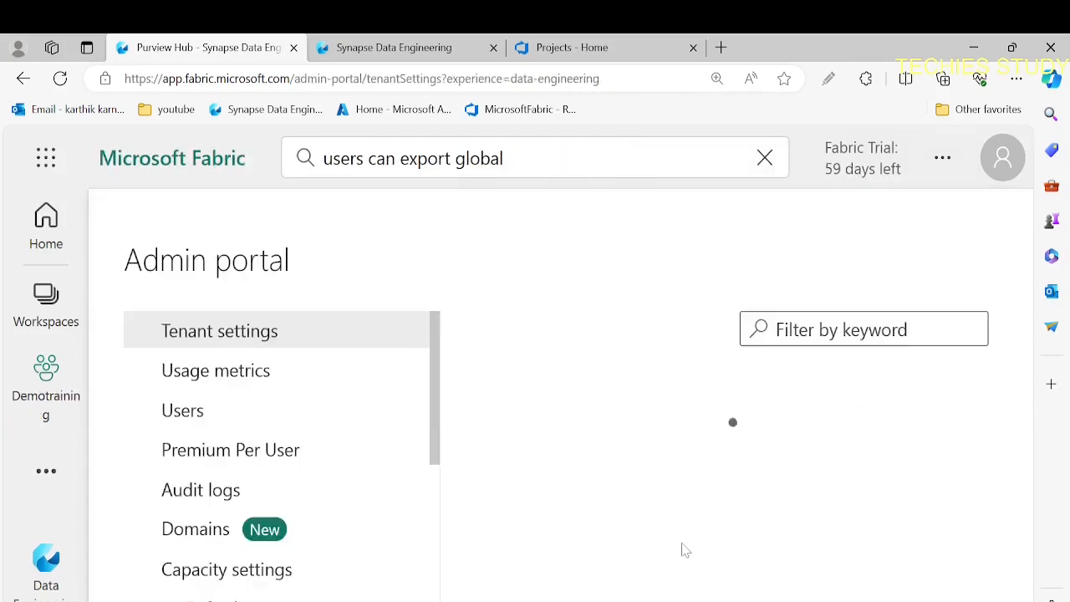
- Find the Git integration section in the admin portal's tenant settings
{"action": "key", "text": "ctrl+minus"}
{"action": "key", "text": "ctrl+minus"}
{"action": "key", "text": "ctrl+minus"}
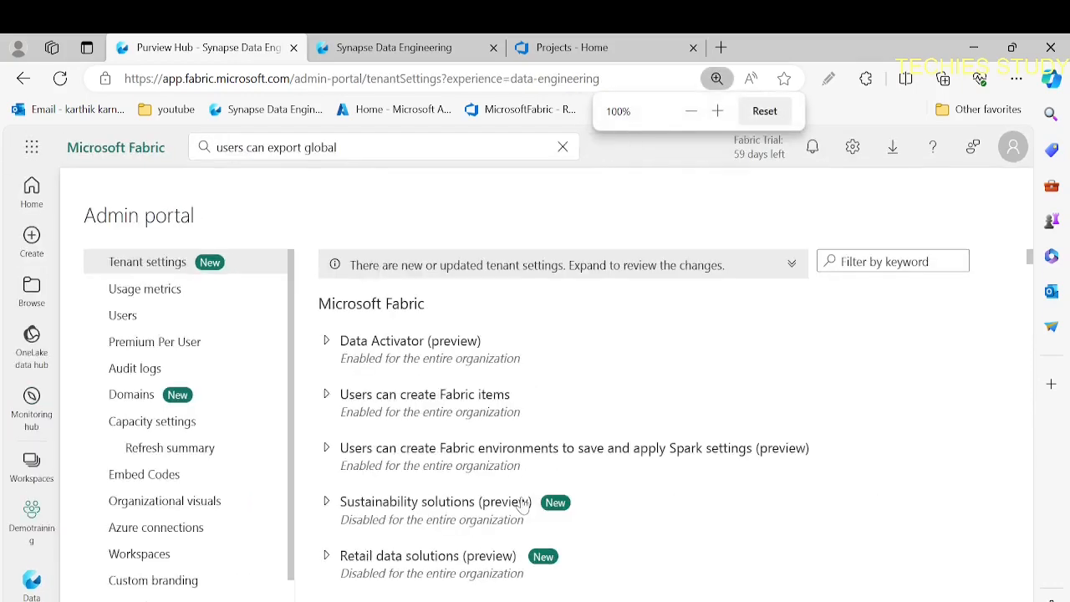
{"action": "scroll", "coordinate": [422, 501], "scroll_direction": "down", "scroll_amount": 1}
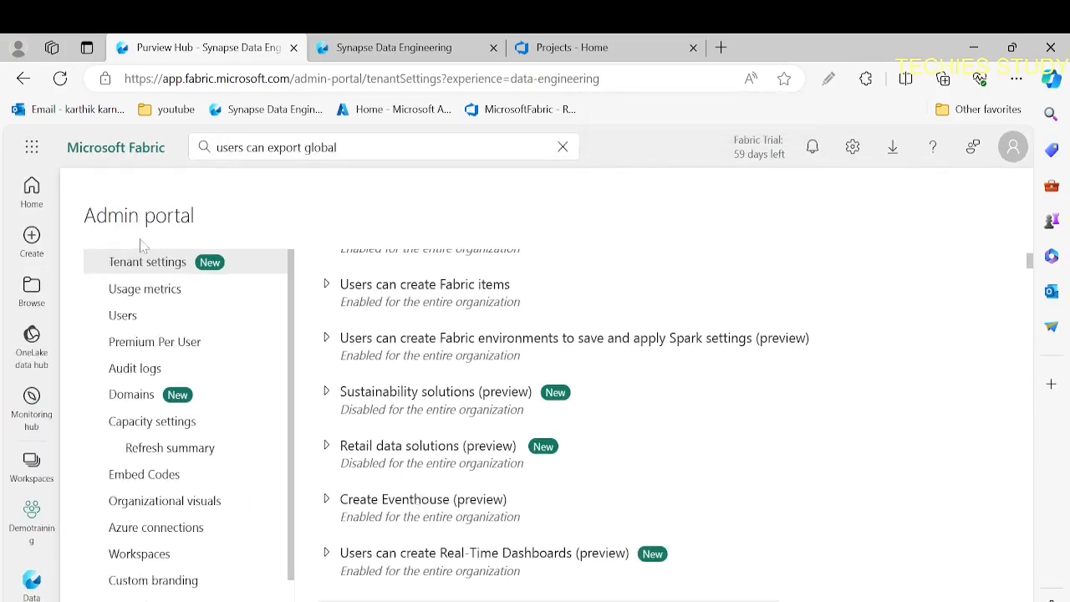
{"action": "scroll", "coordinate": [449, 436], "scroll_direction": "down", "scroll_amount": 10}
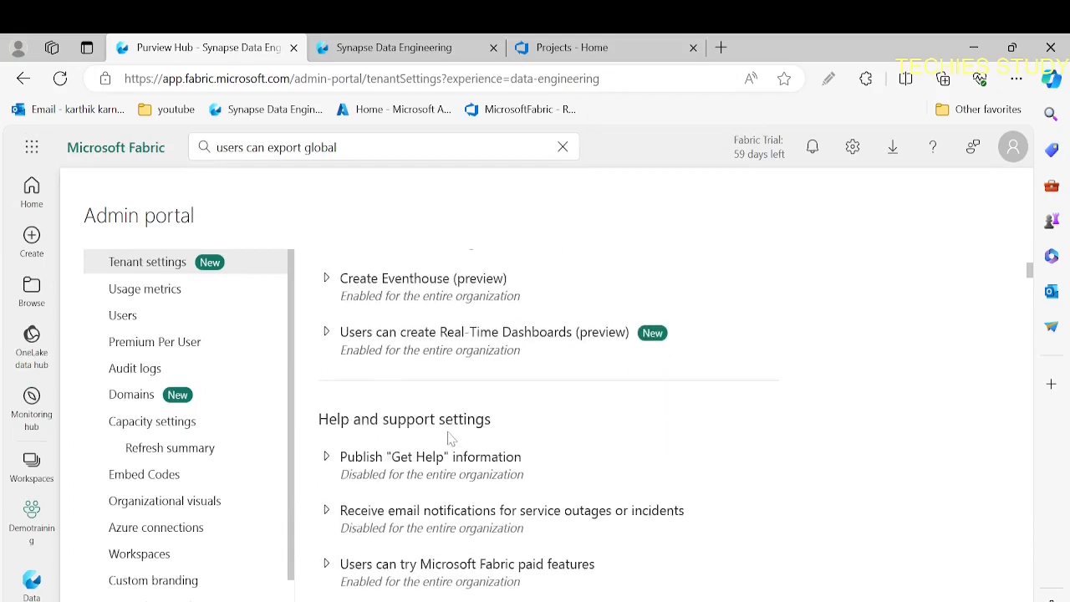
{"action": "scroll", "coordinate": [449, 437], "scroll_direction": "down", "scroll_amount": 7}
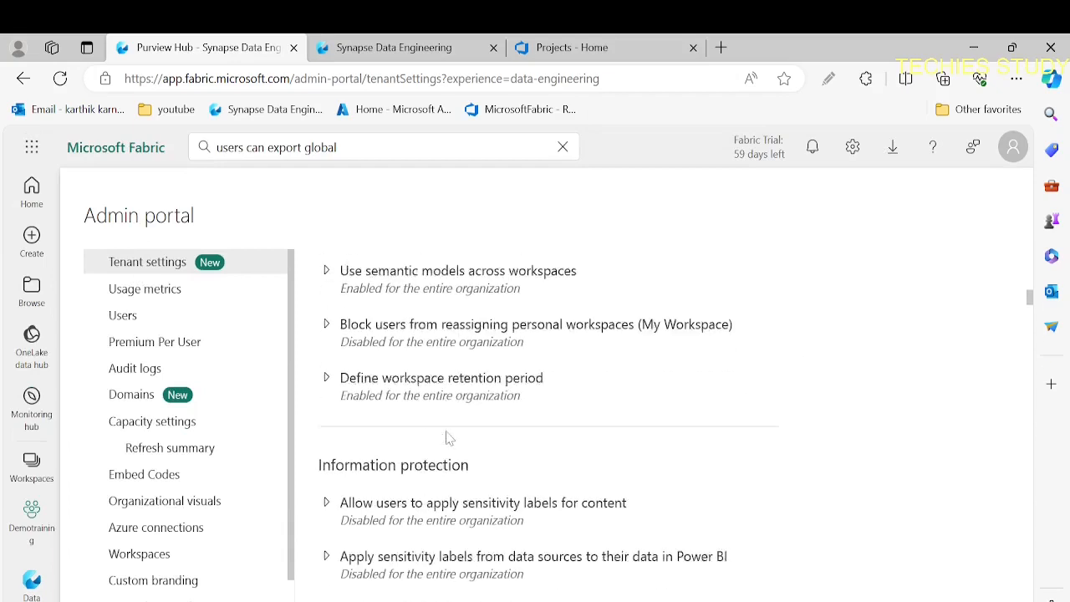
{"action": "scroll", "coordinate": [447, 443], "scroll_direction": "down", "scroll_amount": 10}
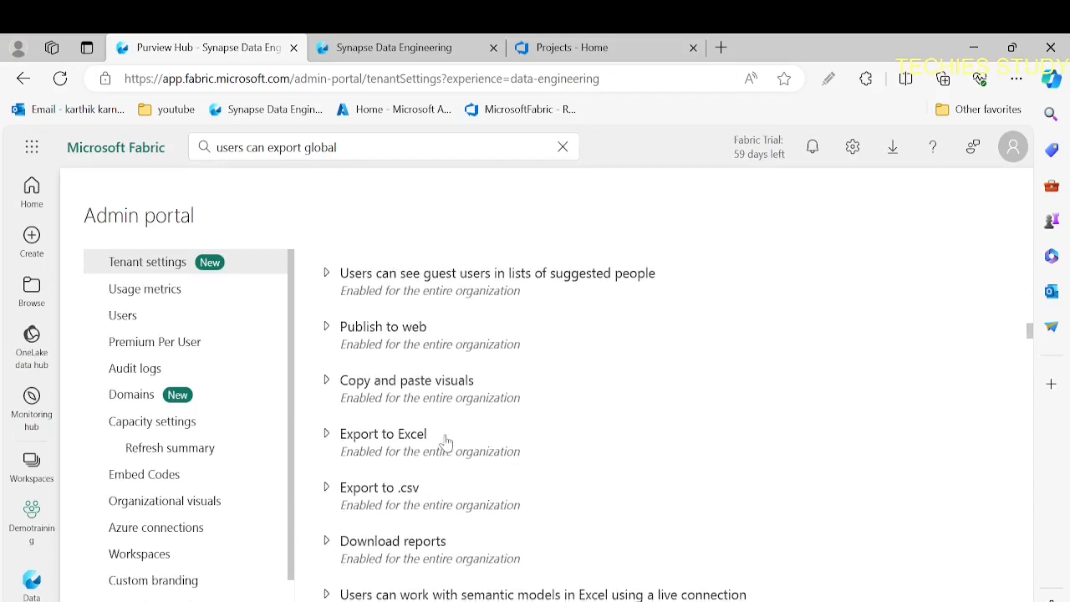
{"action": "scroll", "coordinate": [447, 442], "scroll_direction": "down", "scroll_amount": 10}
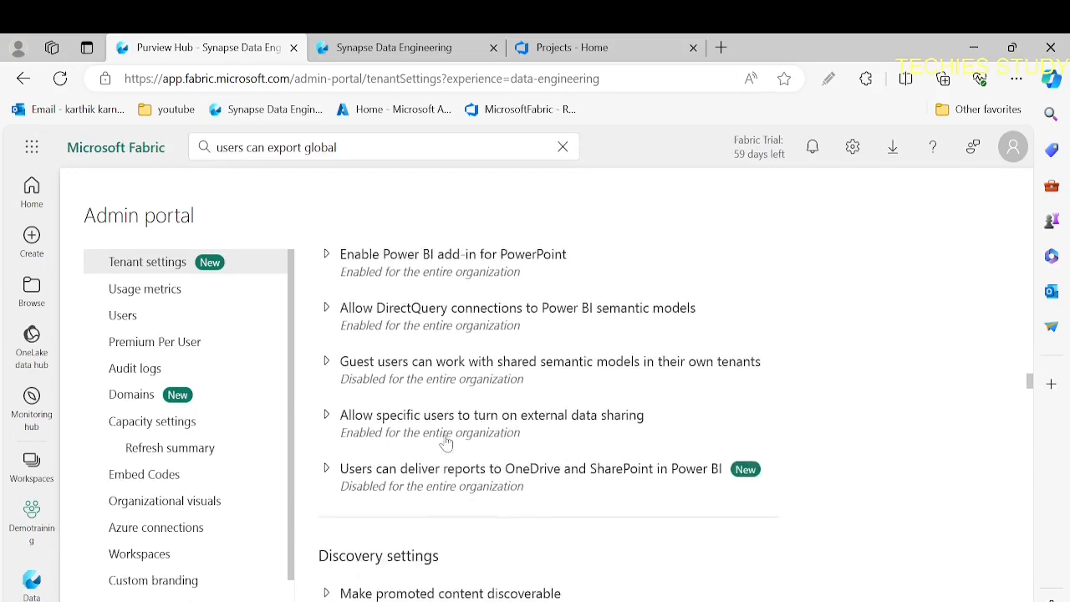
{"action": "scroll", "coordinate": [448, 442], "scroll_direction": "down", "scroll_amount": 10}
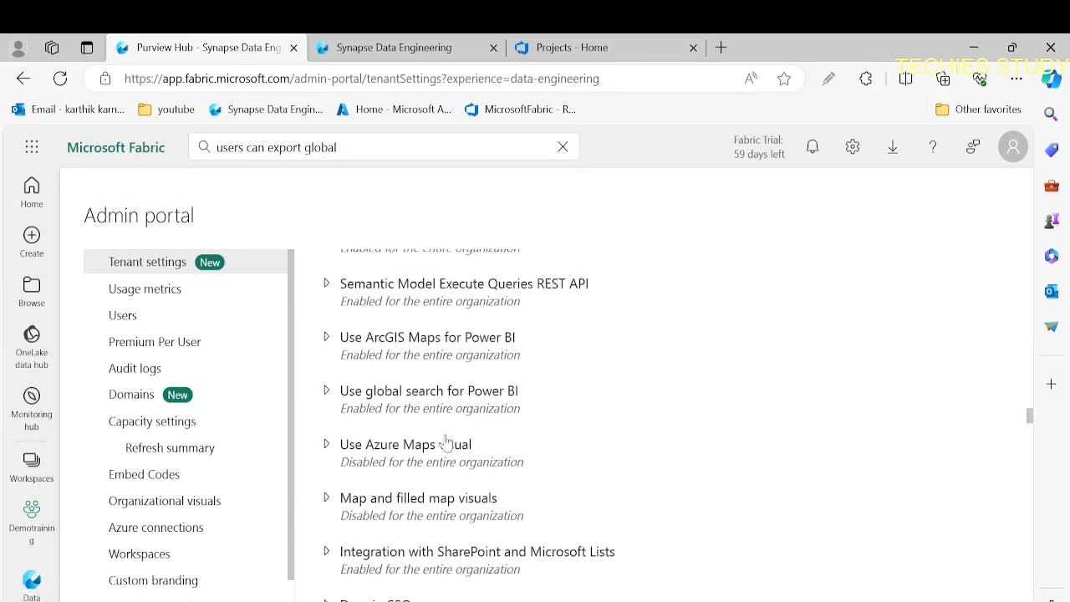
{"action": "scroll", "coordinate": [447, 443], "scroll_direction": "down", "scroll_amount": 10}
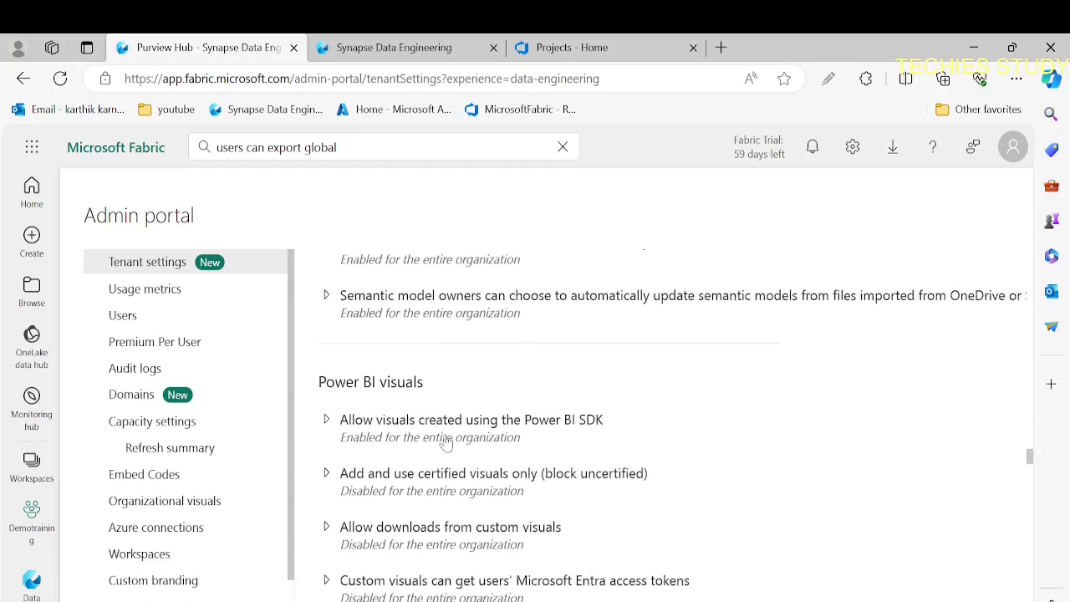
{"action": "scroll", "coordinate": [447, 442], "scroll_direction": "down", "scroll_amount": 10}
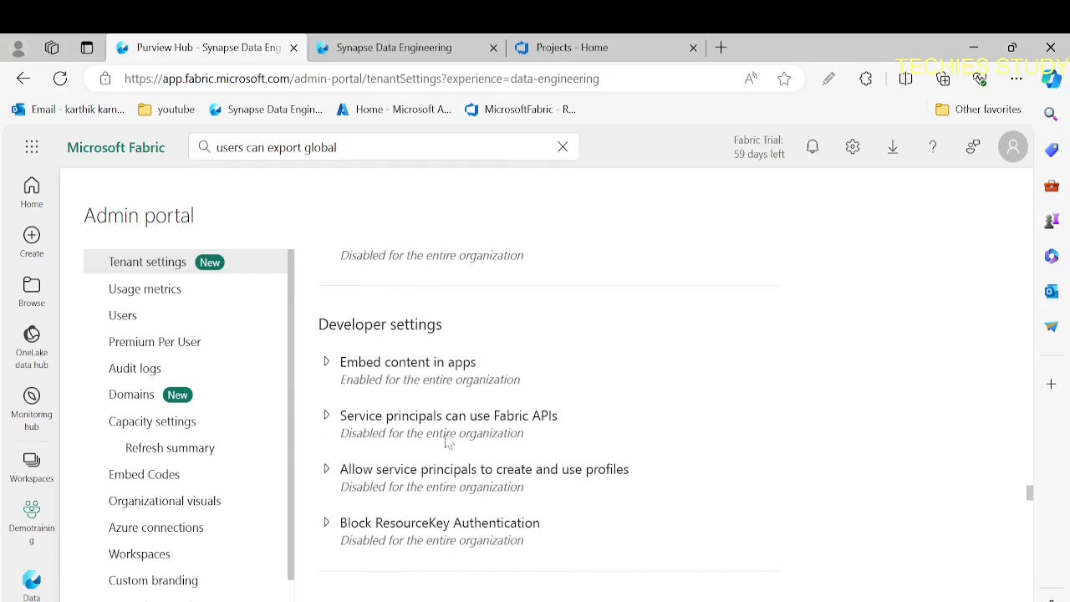
{"action": "scroll", "coordinate": [447, 442], "scroll_direction": "down", "scroll_amount": 10}
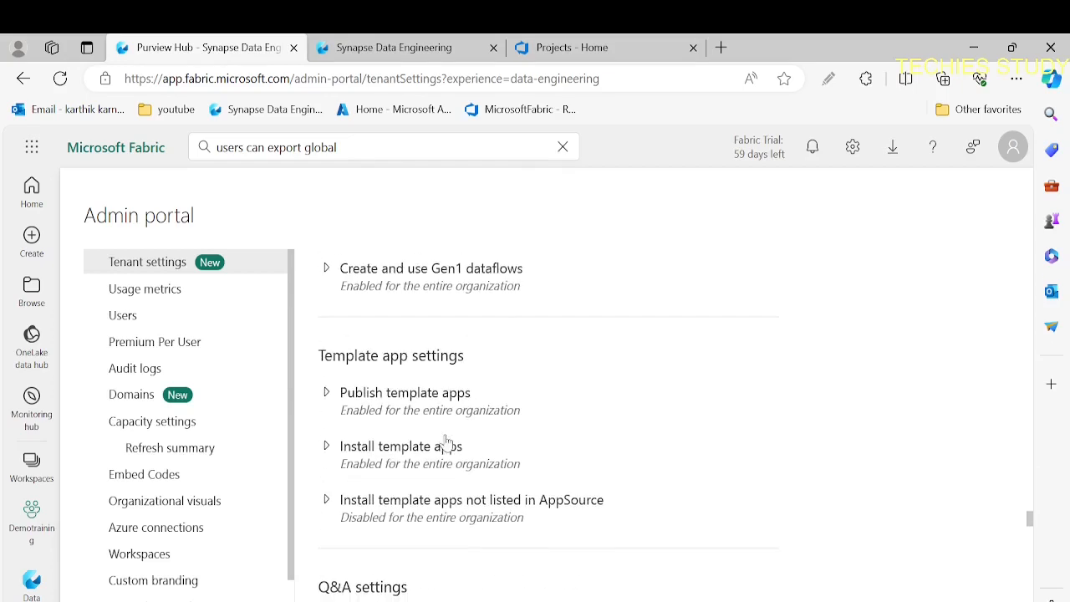
{"action": "scroll", "coordinate": [447, 443], "scroll_direction": "down", "scroll_amount": 10}
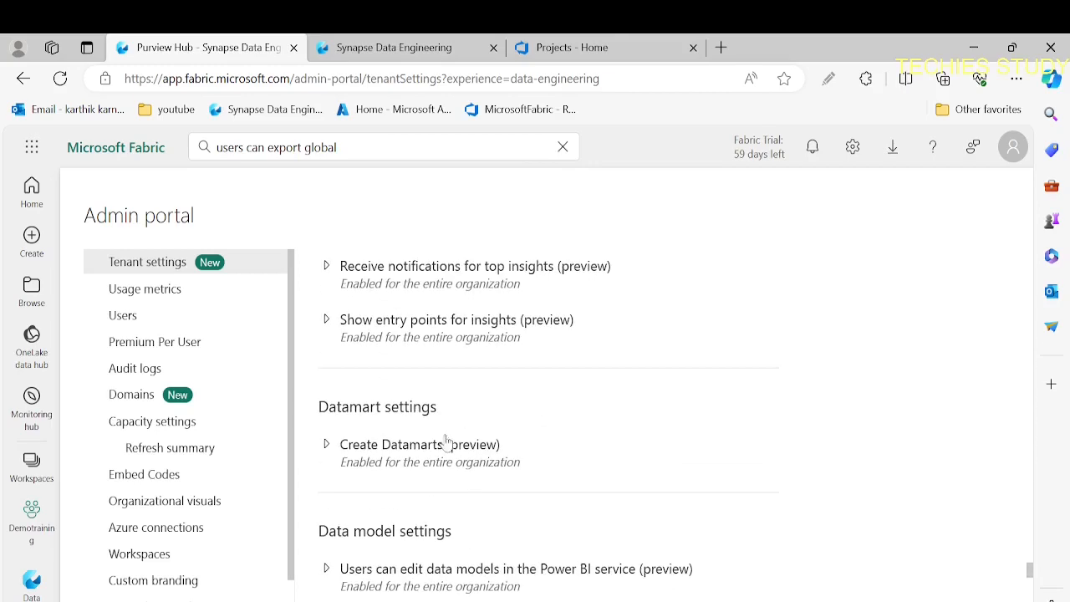
{"action": "scroll", "coordinate": [448, 443], "scroll_direction": "down", "scroll_amount": 5}
{"action": "scroll", "coordinate": [447, 442], "scroll_direction": "down", "scroll_amount": 6}
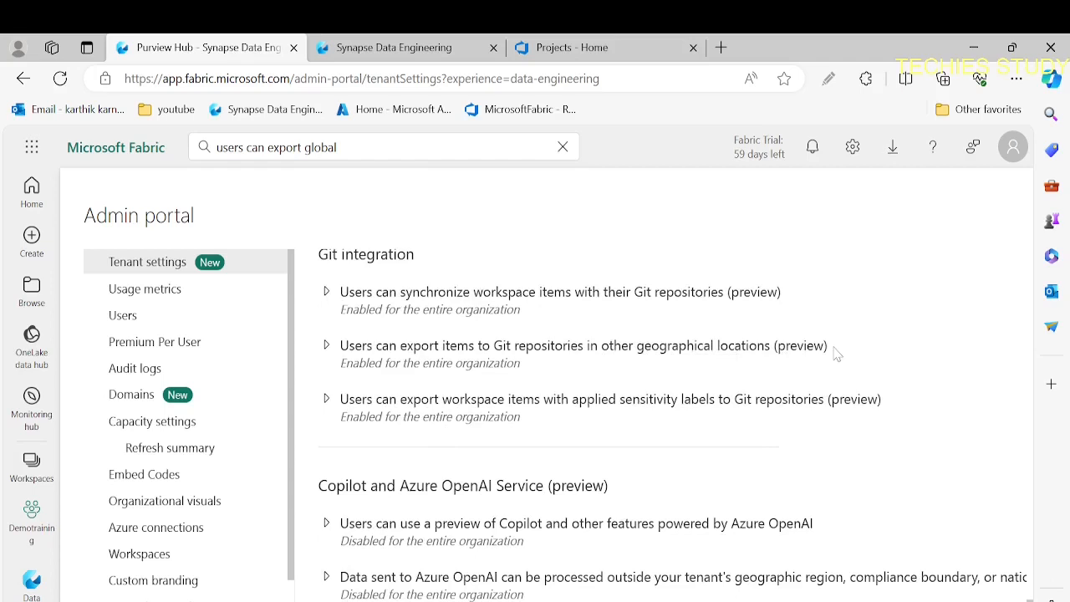
- Check the details of the tenant setting for exporting items to Git repositories in other geographical locations, and collapse them again
{"action": "left_click", "coordinate": [327, 348]}
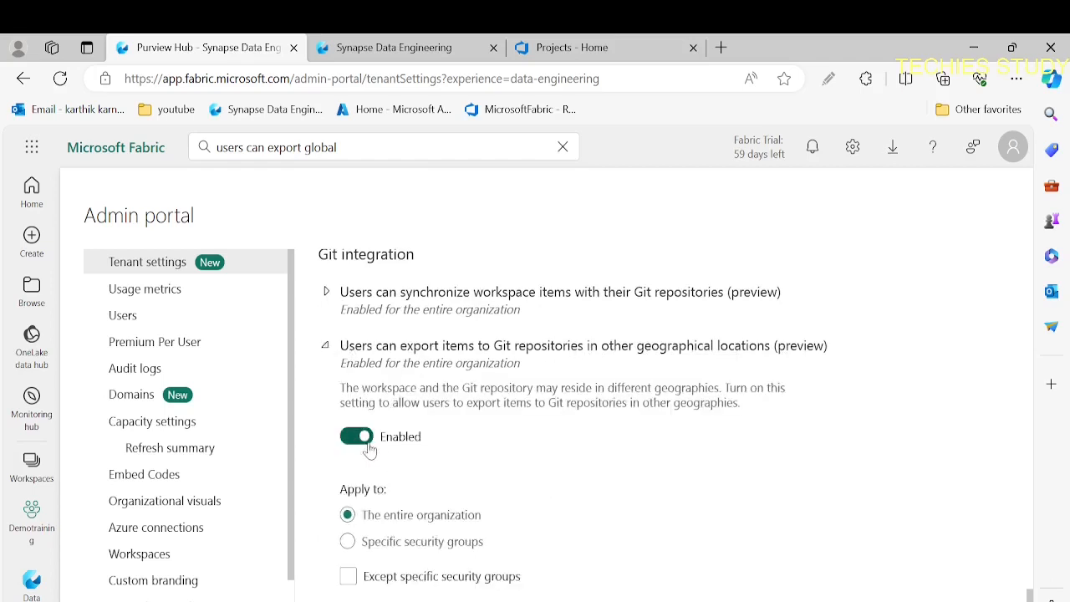
{"action": "left_click", "coordinate": [326, 346]}
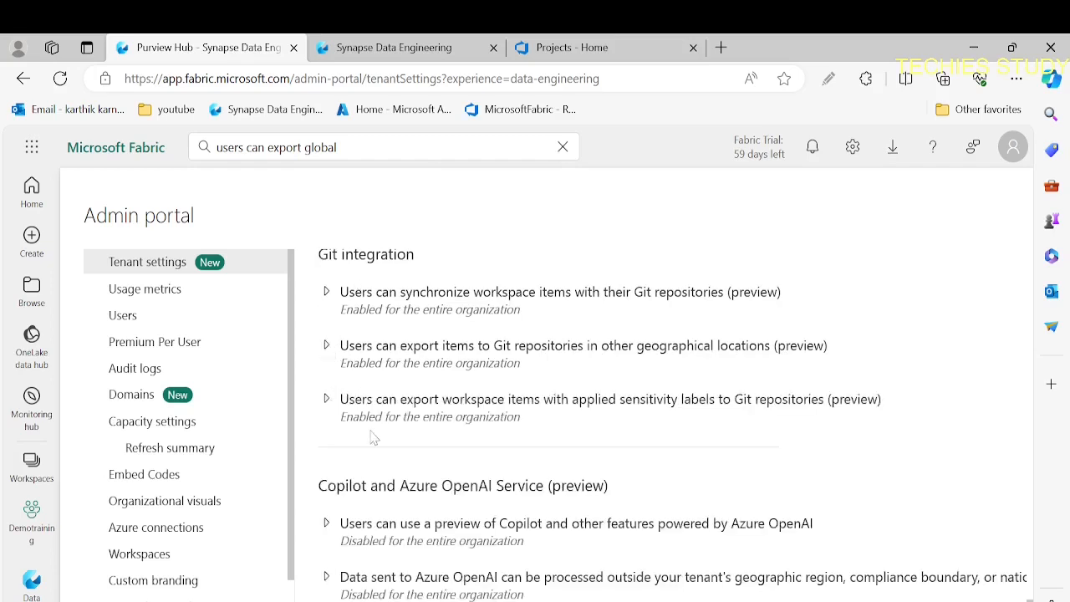
{"action": "scroll", "coordinate": [386, 458], "scroll_direction": "up", "scroll_amount": 1}
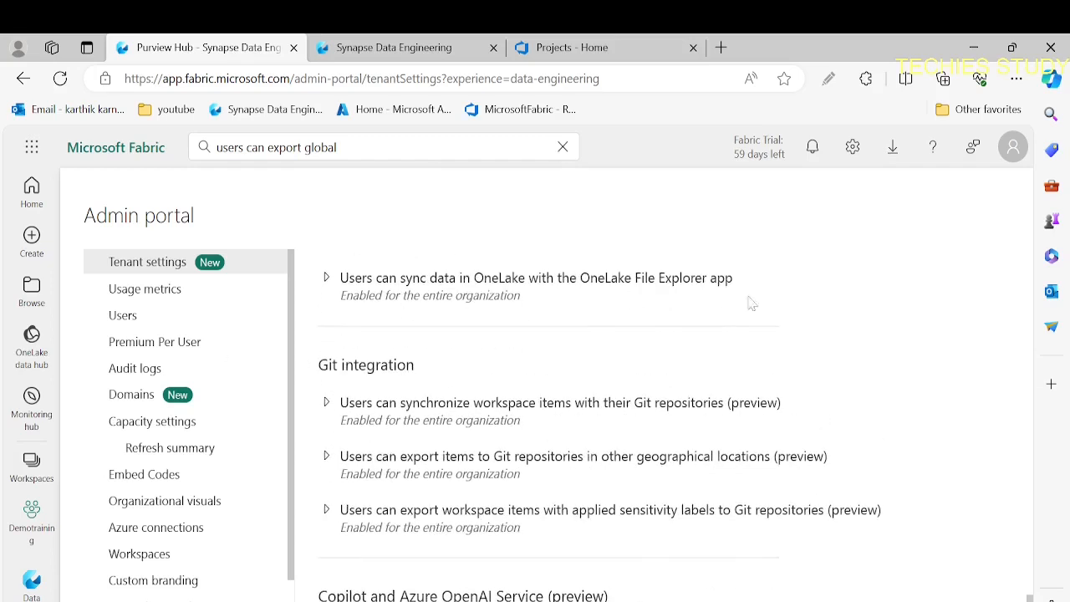
- Open the Git integration page of the Demotraining workspace's settings
{"action": "left_click", "coordinate": [31, 307]}
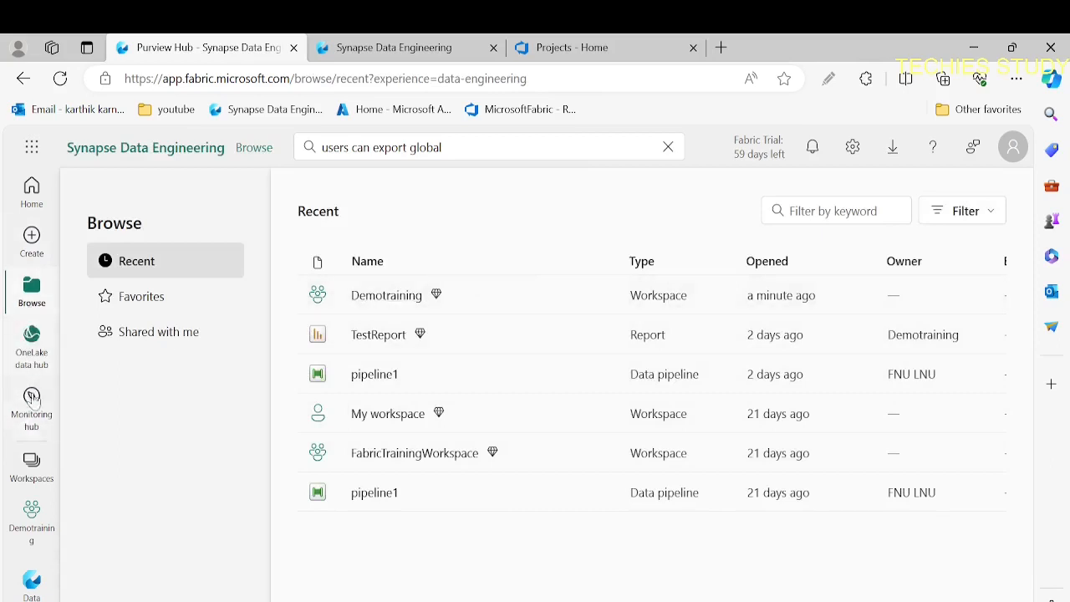
{"action": "left_click", "coordinate": [31, 462]}
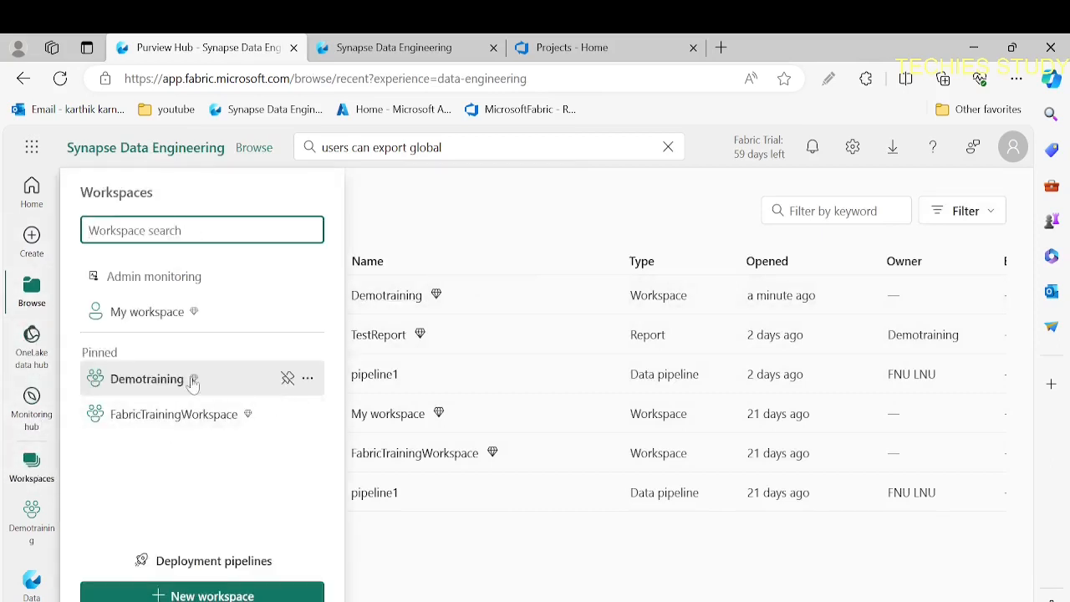
{"action": "left_click", "coordinate": [154, 381]}
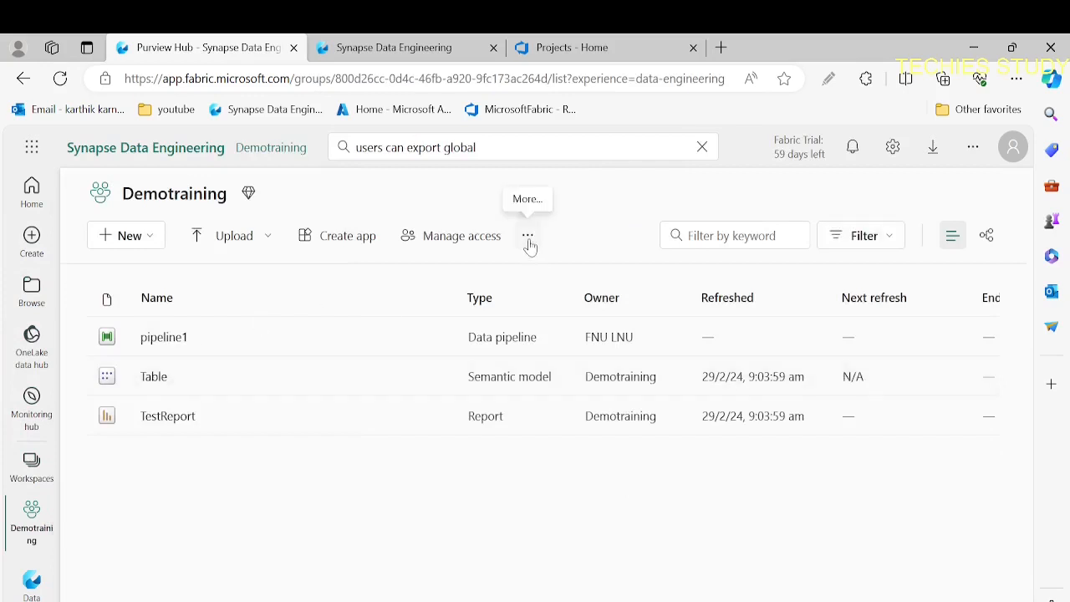
{"action": "left_click", "coordinate": [528, 237]}
{"action": "left_click", "coordinate": [565, 269]}
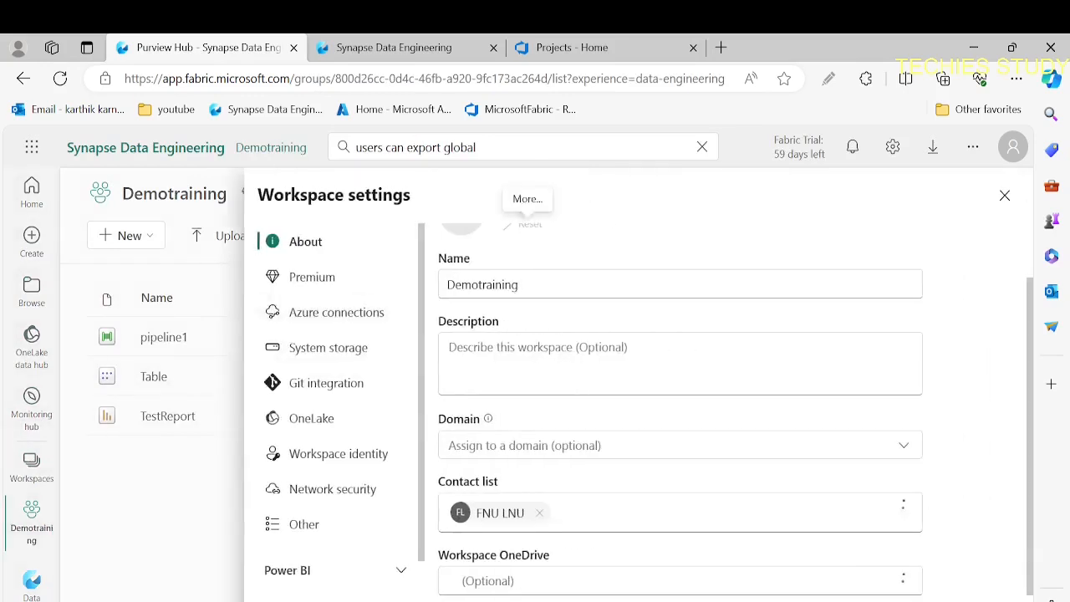
{"action": "left_click", "coordinate": [326, 381]}
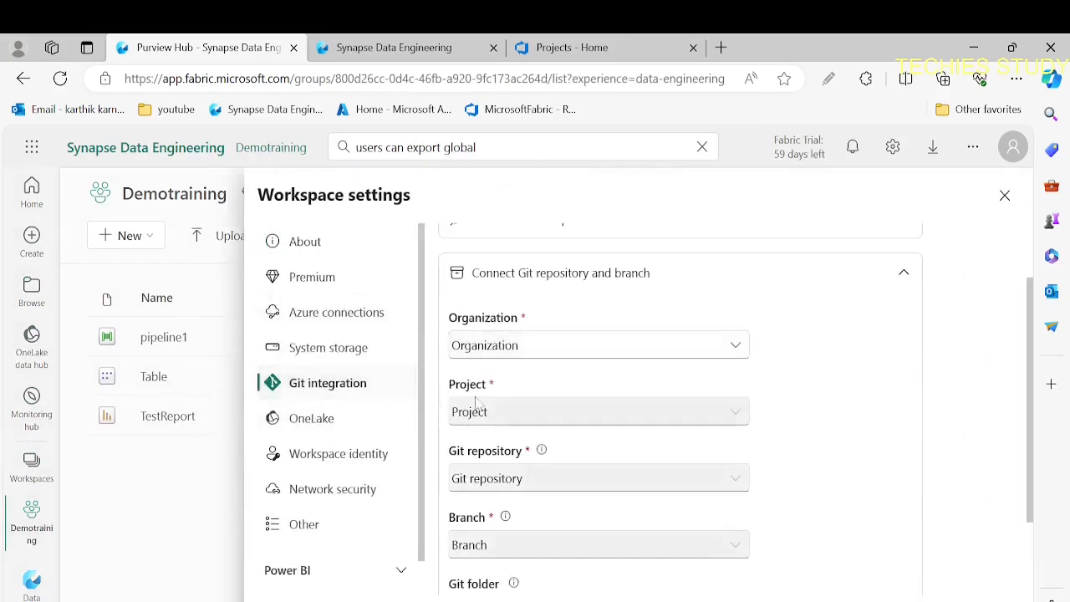
- Choose the organization MSFabricT, the project MicrosoftFabric and the Git repository MicrosoftFabric for the workspace's Git connection
{"action": "left_click", "coordinate": [578, 341]}
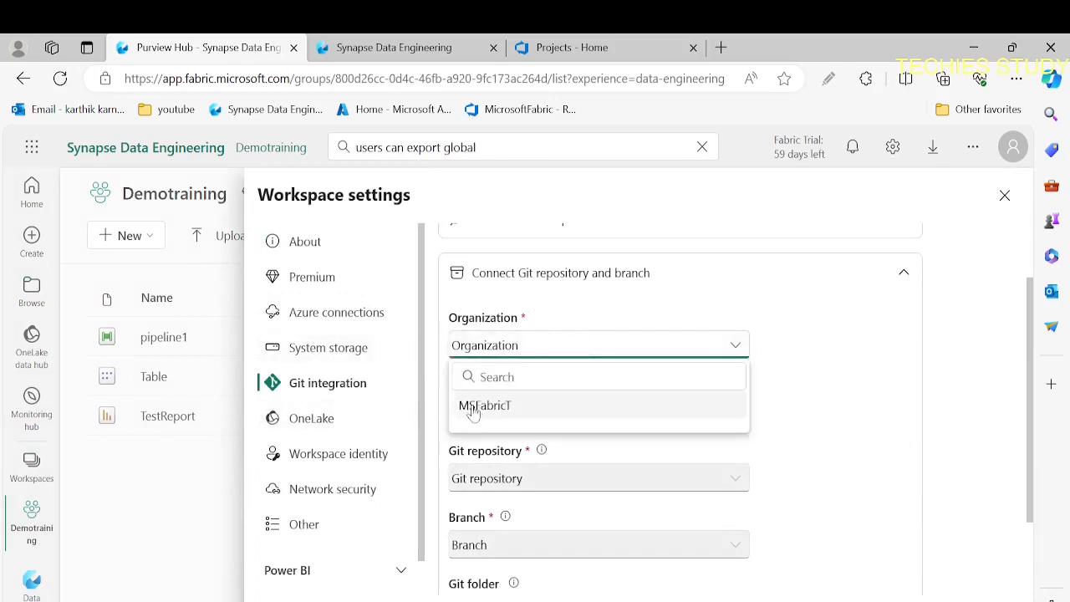
{"action": "left_click", "coordinate": [474, 407]}
{"action": "scroll", "coordinate": [470, 410], "scroll_direction": "down", "scroll_amount": 1}
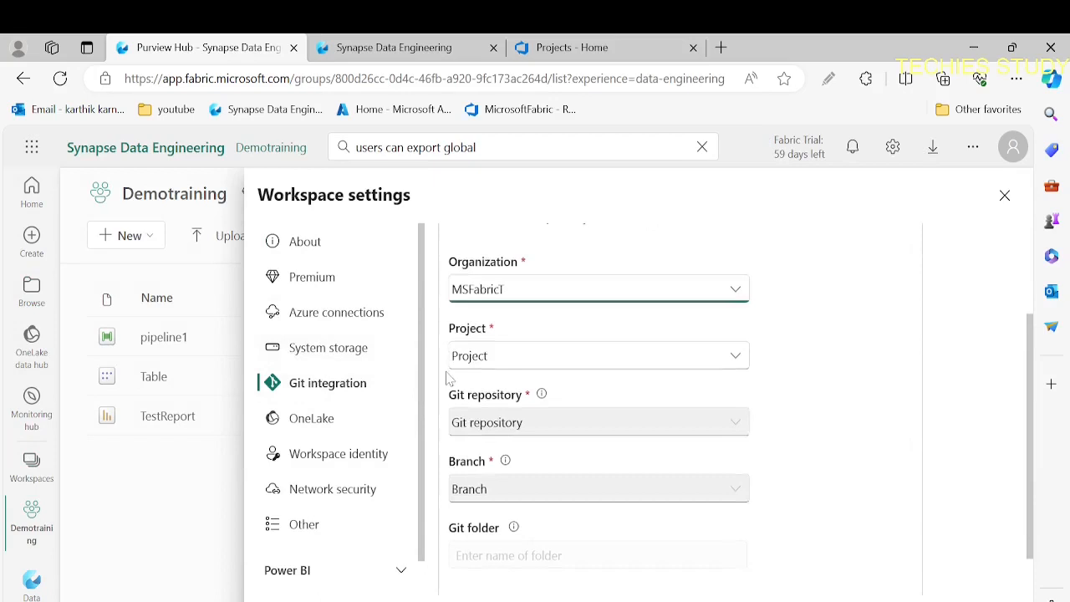
{"action": "left_click", "coordinate": [493, 358]}
{"action": "left_click", "coordinate": [485, 444]}
{"action": "scroll", "coordinate": [444, 398], "scroll_direction": "down", "scroll_amount": 1}
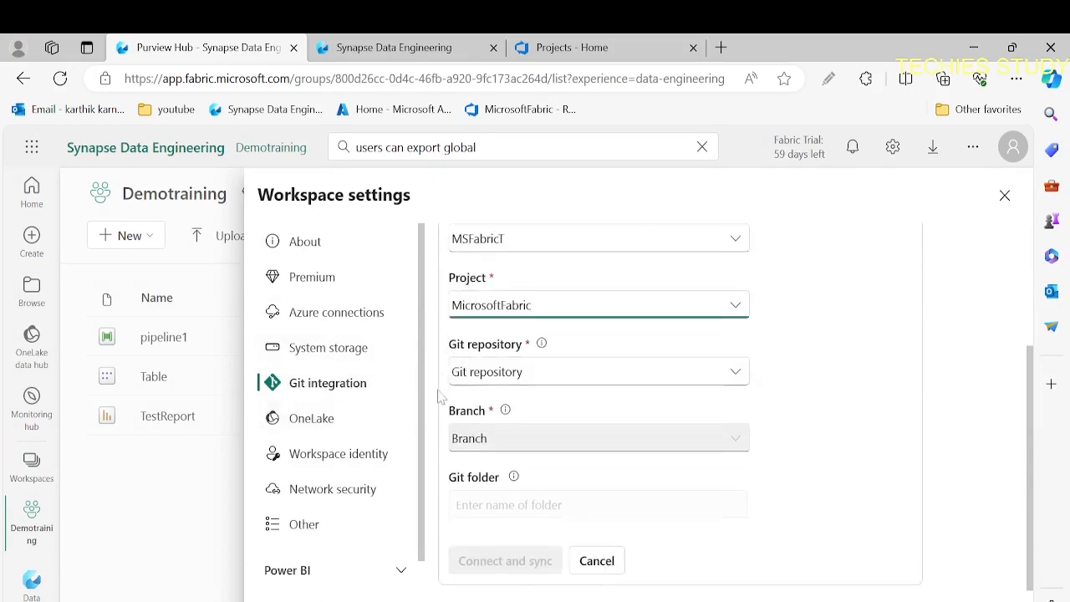
{"action": "left_click", "coordinate": [516, 375]}
{"action": "left_click", "coordinate": [480, 428]}
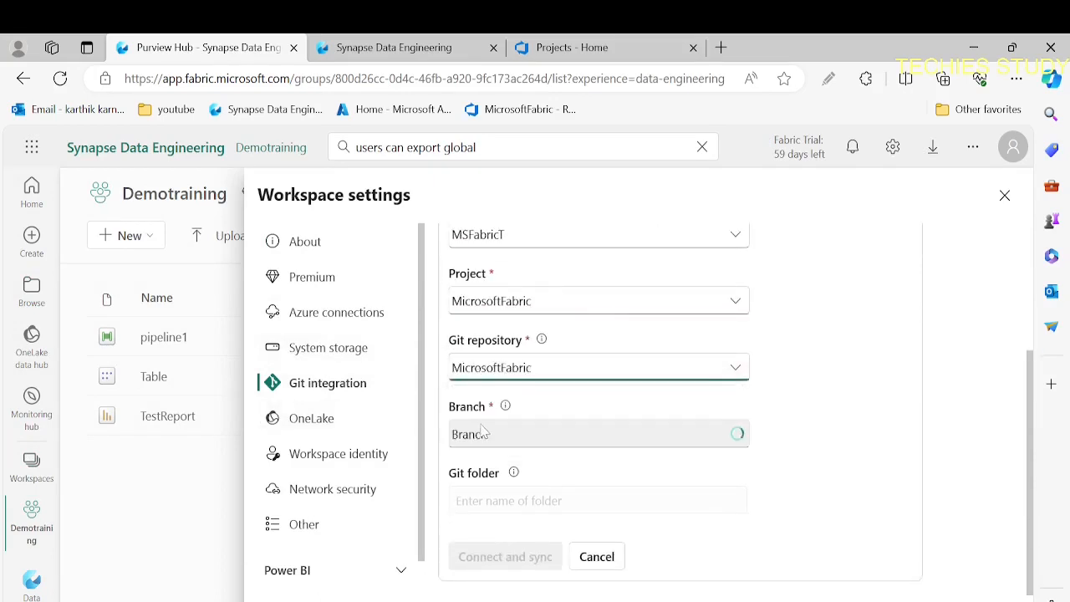
- Switch to Azure DevOps and view the files in the MicrosoftFabric project's repository
{"action": "left_click", "coordinate": [619, 48]}
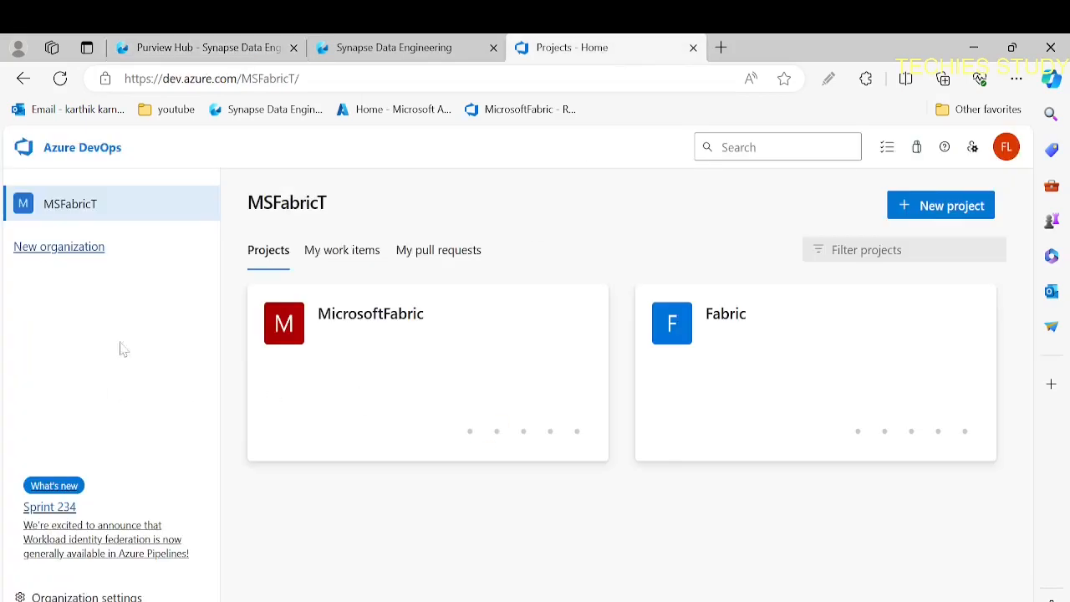
{"action": "left_click", "coordinate": [379, 326]}
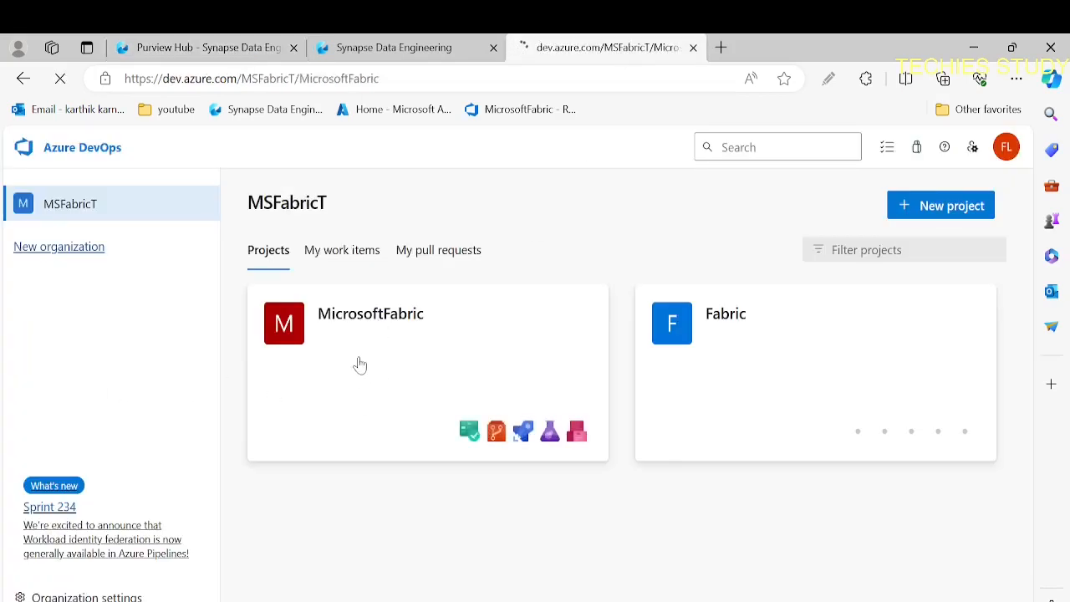
{"action": "mouse_move", "coordinate": [67, 404]}
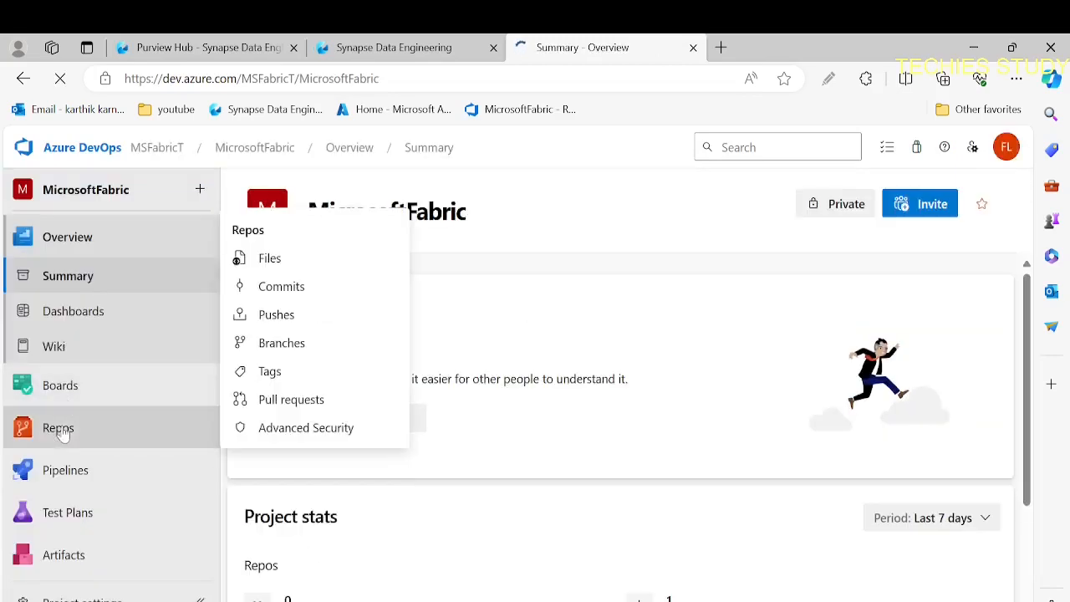
{"action": "left_click", "coordinate": [62, 429]}
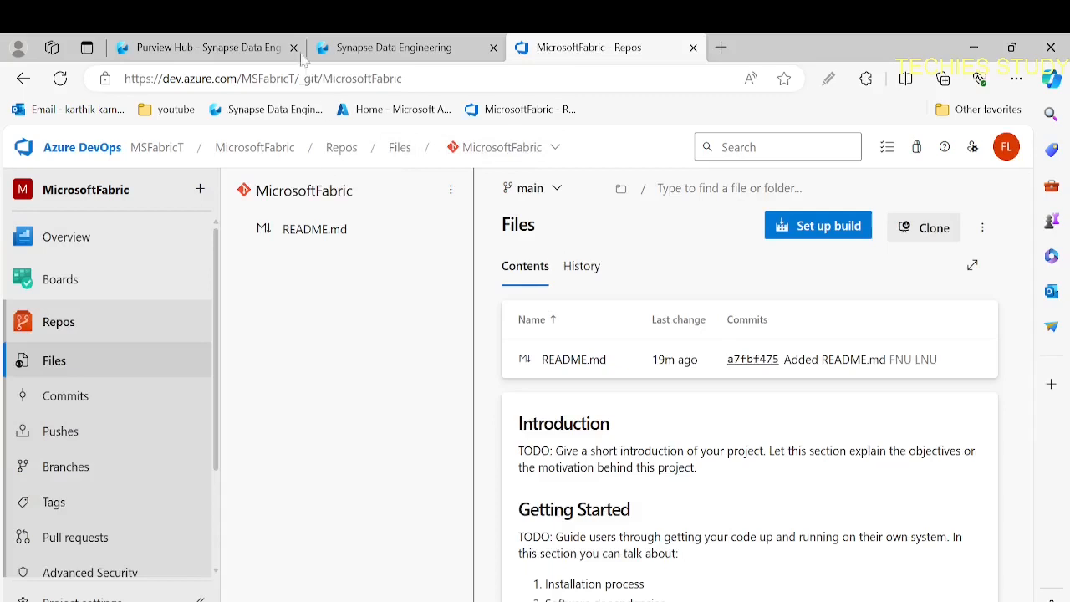
- Return to the Fabric workspace settings, choose the main branch, and connect and sync the Demotraining workspace without a Git folder
{"action": "left_click", "coordinate": [211, 43]}
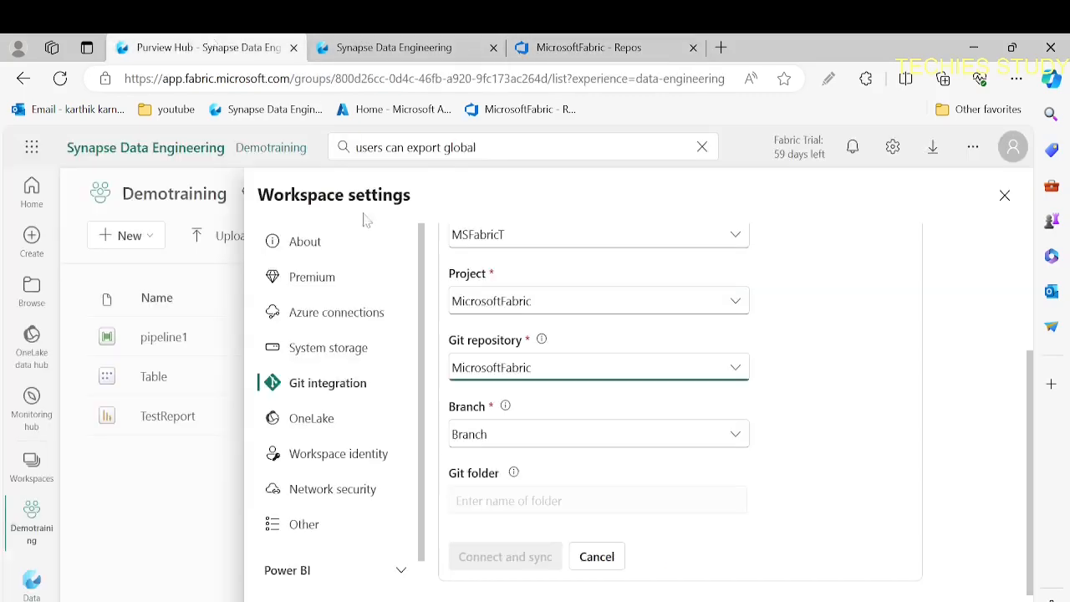
{"action": "left_click", "coordinate": [708, 435]}
{"action": "left_click", "coordinate": [487, 536]}
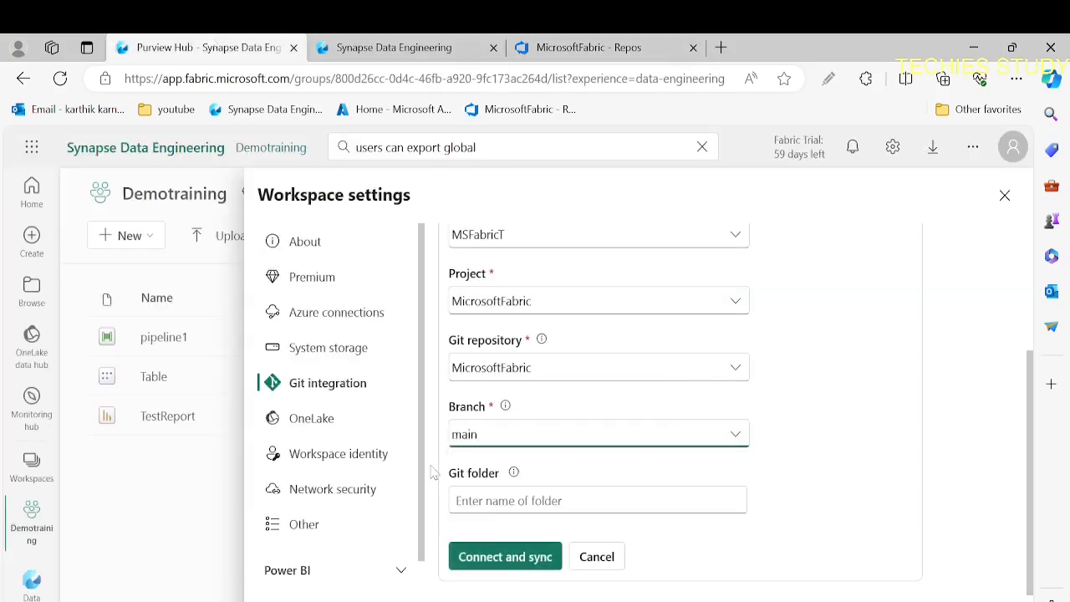
{"action": "mouse_move", "coordinate": [513, 475]}
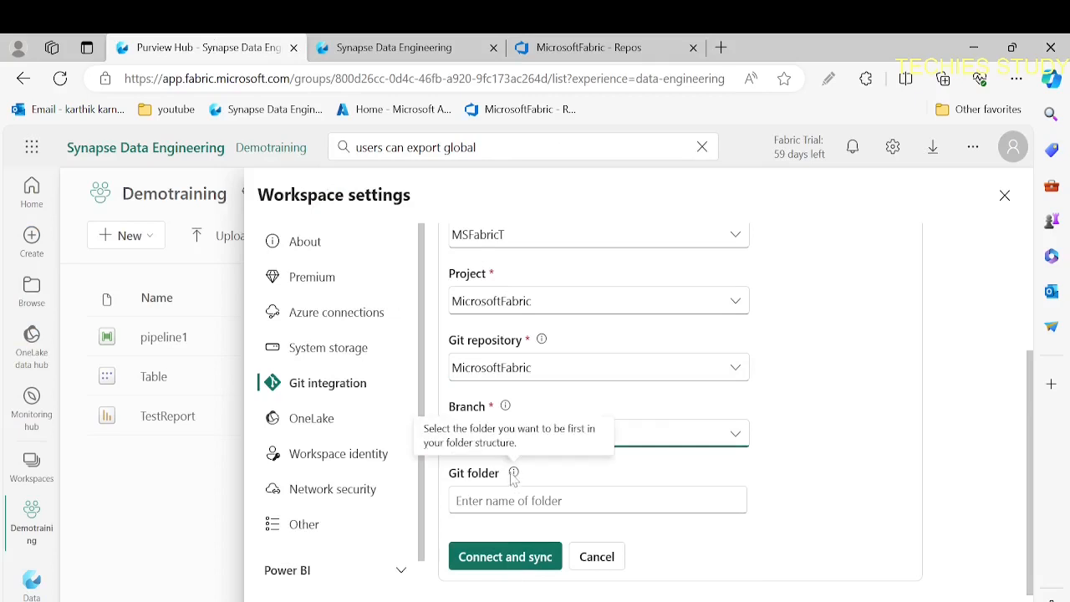
{"action": "left_click", "coordinate": [525, 557]}
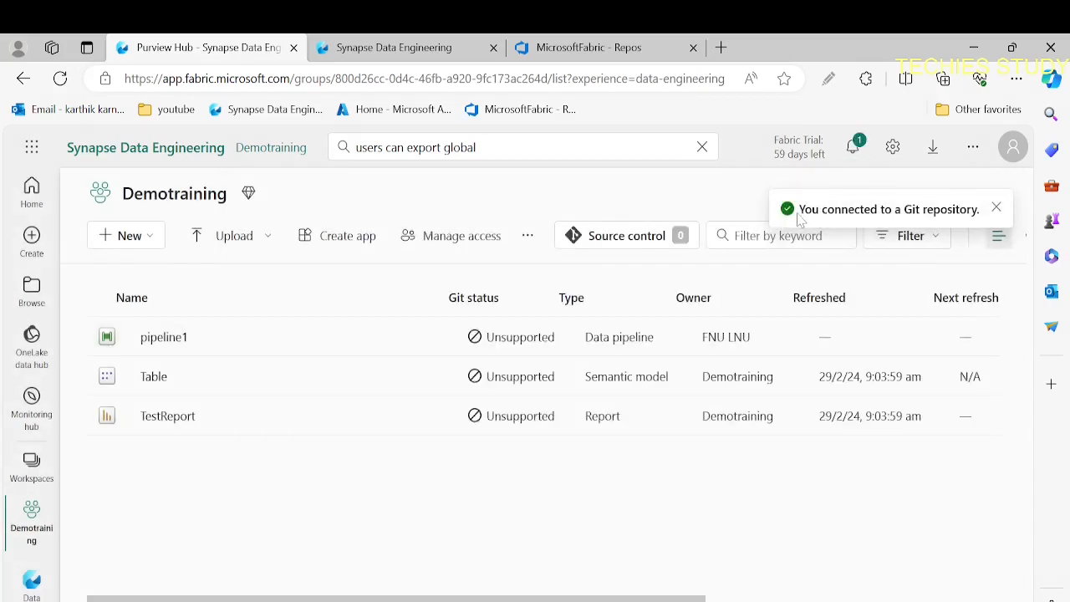
- Switch back to Azure DevOps, reload the MicrosoftFabric repository page and open the repository's history
{"action": "left_click", "coordinate": [581, 47]}
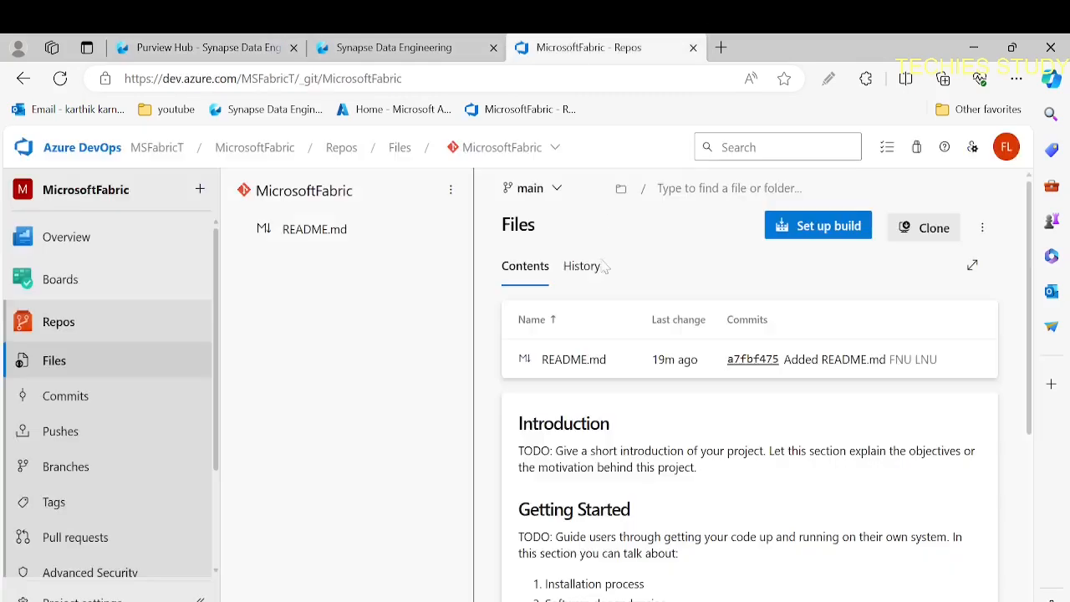
{"action": "left_click", "coordinate": [60, 78]}
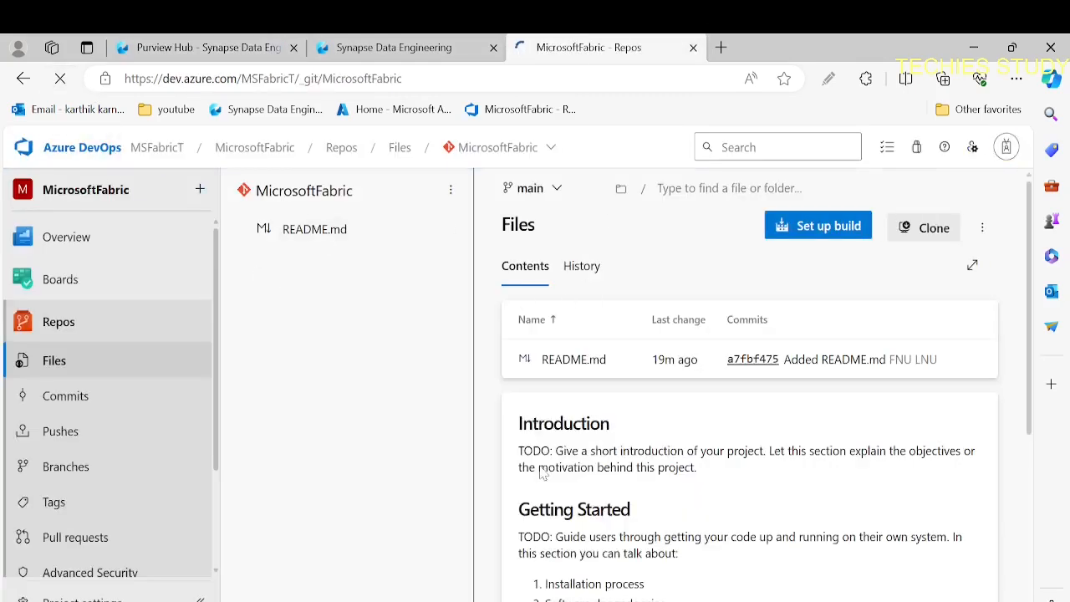
{"action": "left_click", "coordinate": [593, 279]}
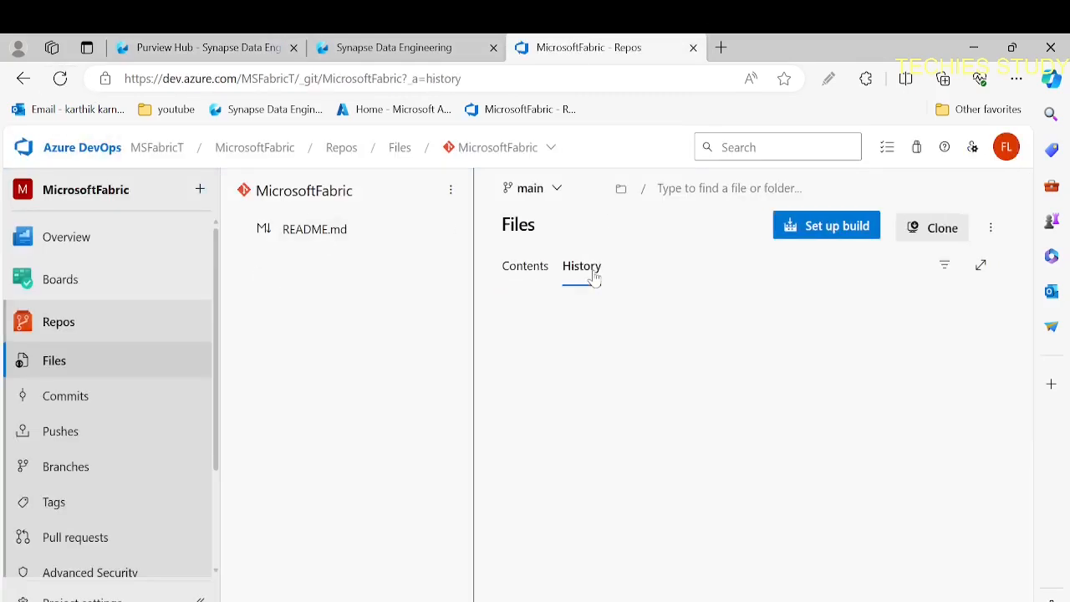
- View the repository's contents again and switch back to the Demotraining workspace in Fabric
{"action": "left_click", "coordinate": [515, 269]}
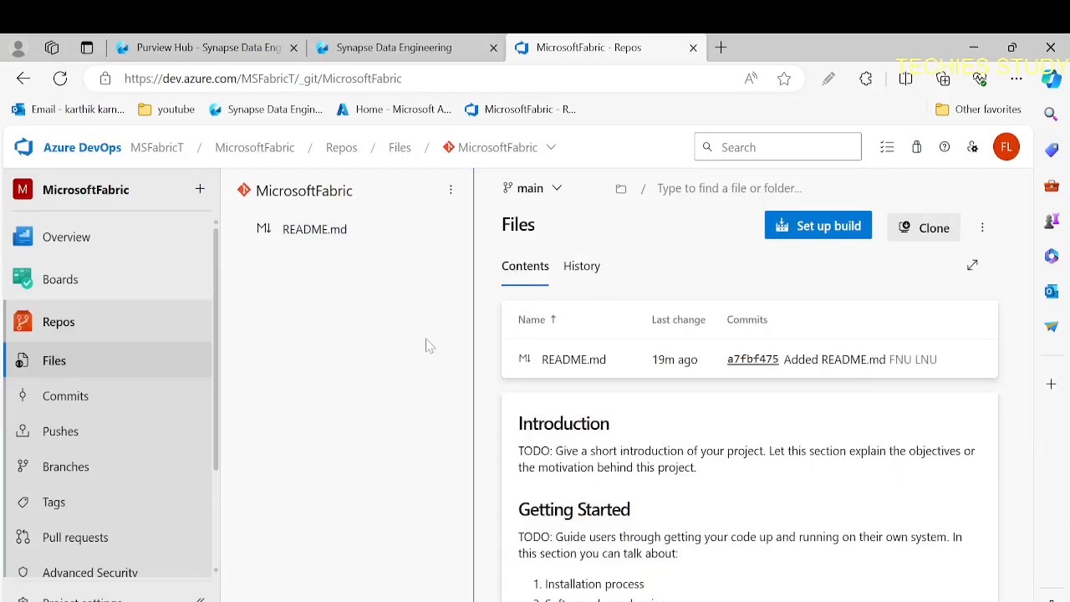
{"action": "left_click", "coordinate": [199, 40]}
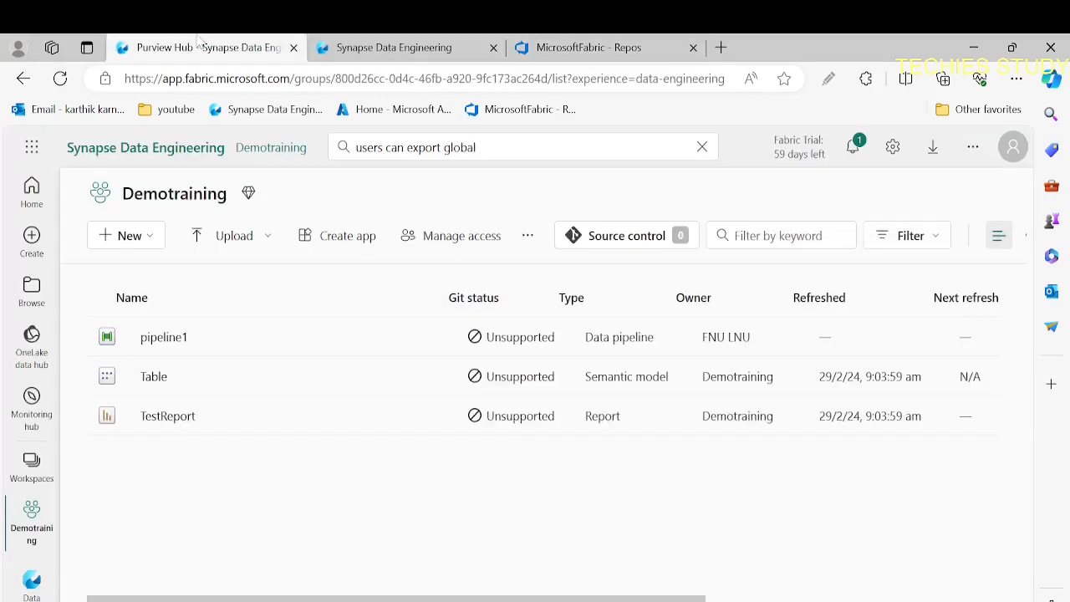
- Review the Git integration details in the Demotraining workspace settings, close the settings and examine the Git status of the workspace items
{"action": "left_click", "coordinate": [533, 241]}
{"action": "left_click", "coordinate": [557, 276]}
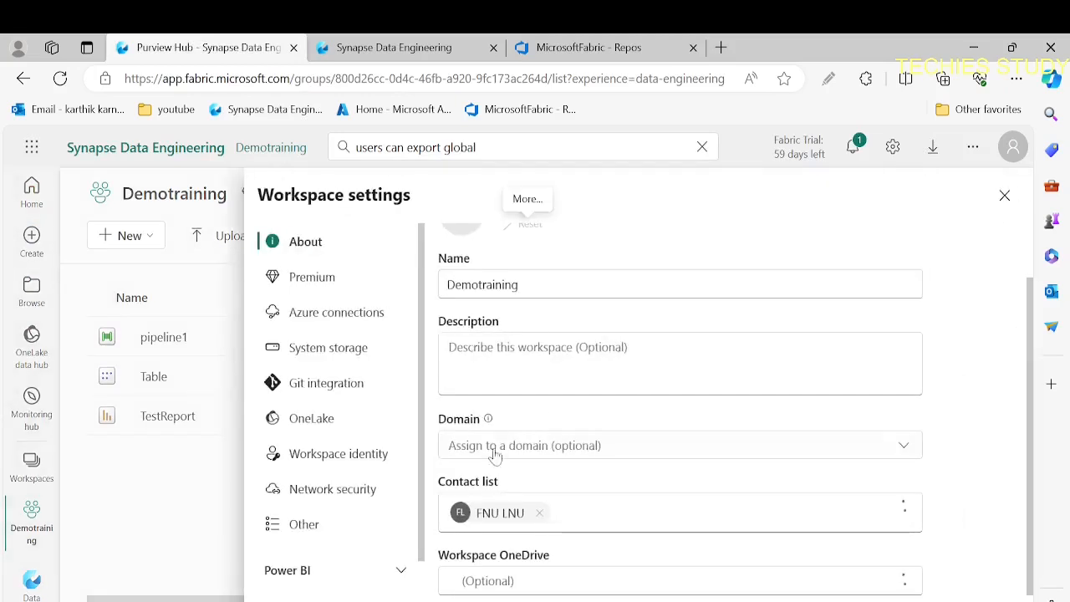
{"action": "scroll", "coordinate": [376, 528], "scroll_direction": "down", "scroll_amount": 1}
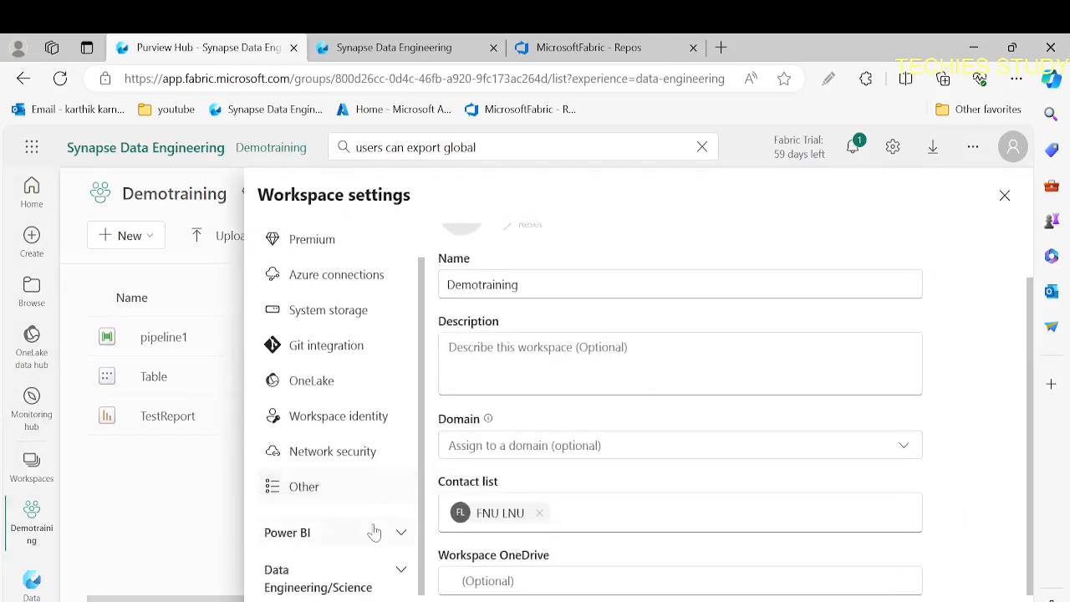
{"action": "left_click", "coordinate": [314, 358]}
{"action": "scroll", "coordinate": [686, 451], "scroll_direction": "down", "scroll_amount": 1}
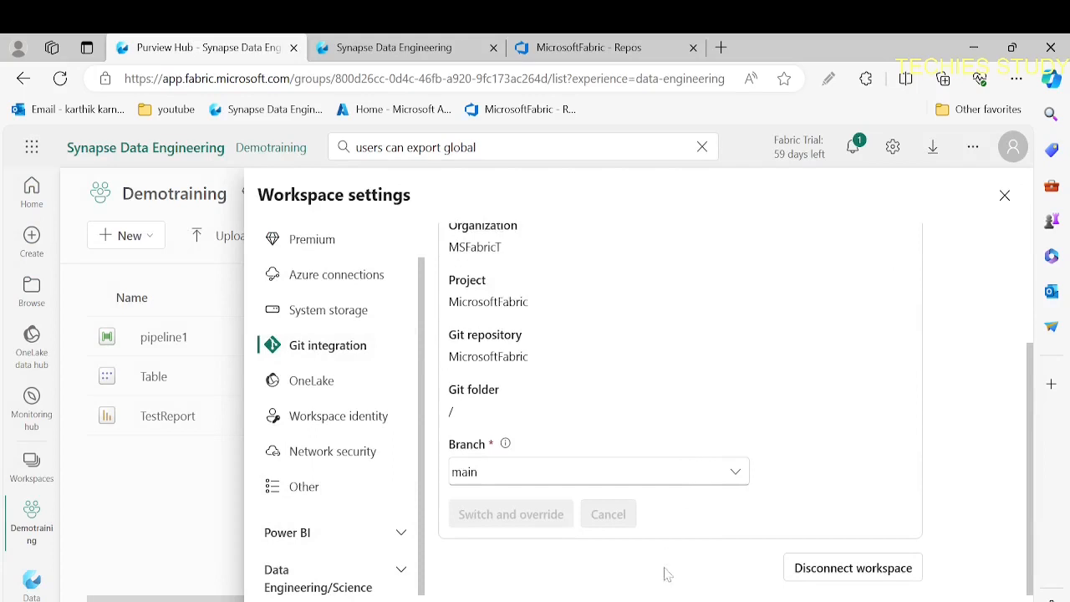
{"action": "scroll", "coordinate": [839, 325], "scroll_direction": "up", "scroll_amount": 3}
{"action": "left_click", "coordinate": [1005, 196]}
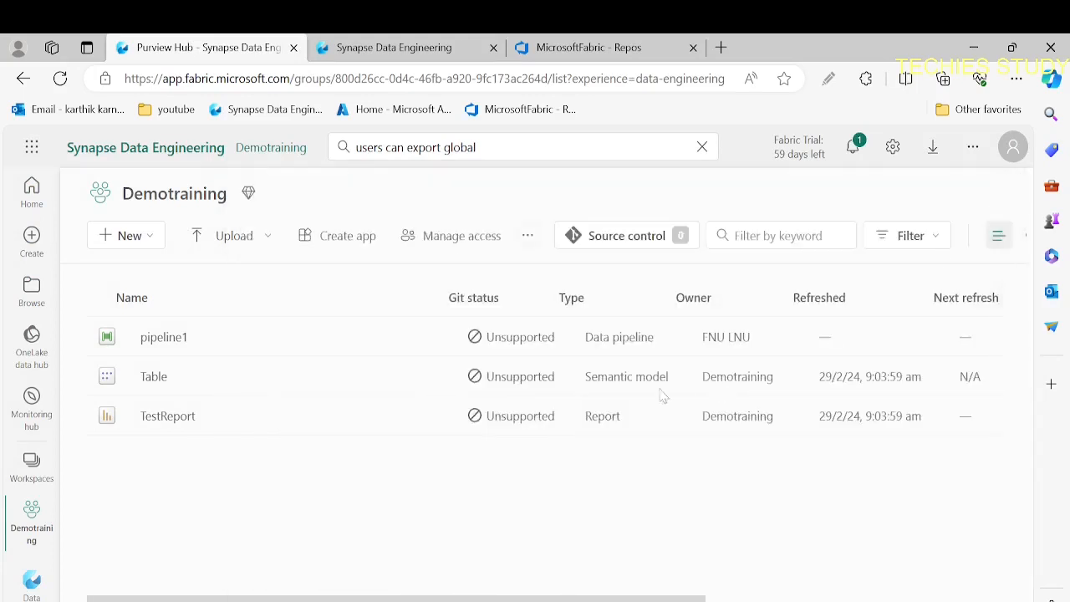
{"action": "left_click_drag", "start_coordinate": [501, 337], "coordinate": [549, 338]}
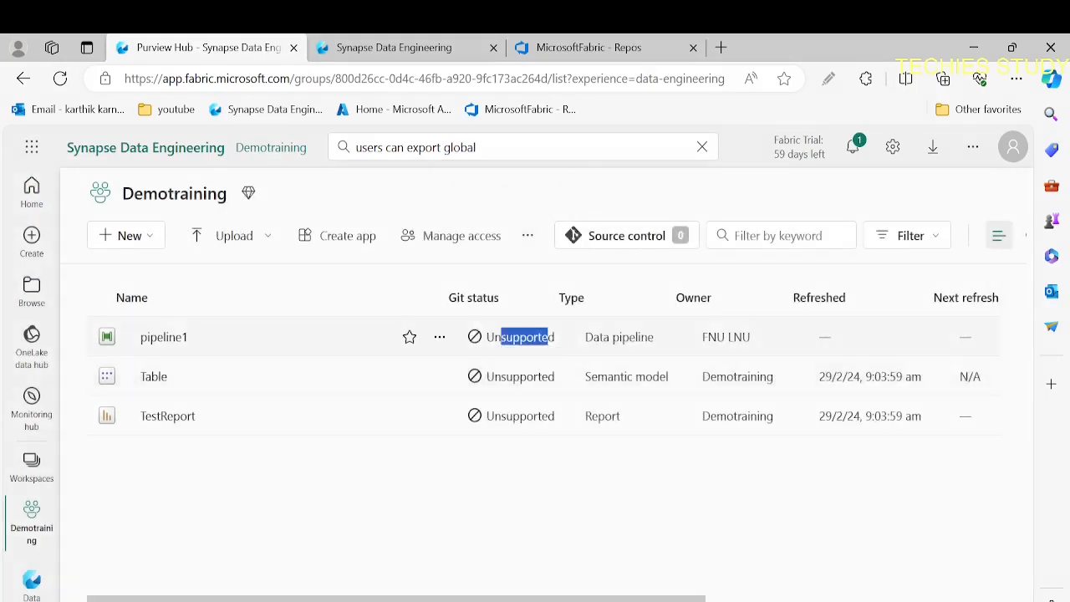
{"action": "left_click", "coordinate": [513, 383]}
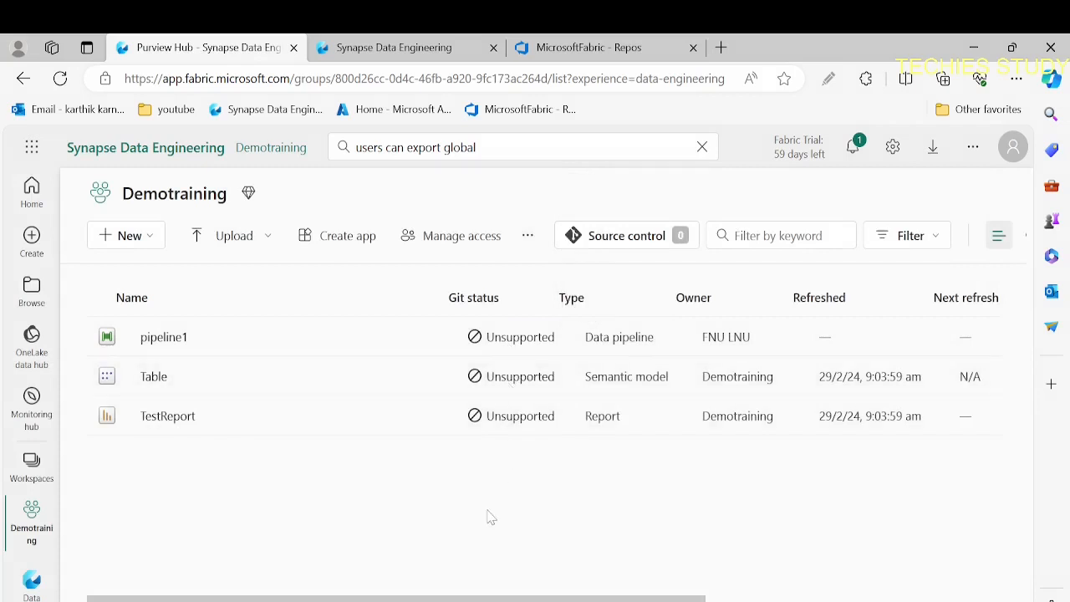